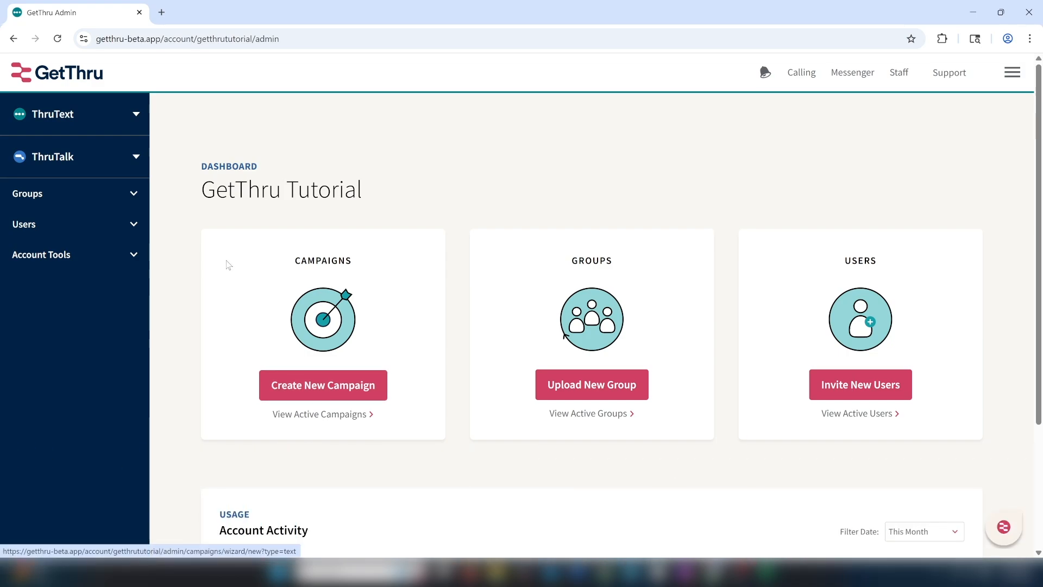
Start a new campaign under ThruTalk > Campaigns and place the cursor in its Name field
click(136, 169)
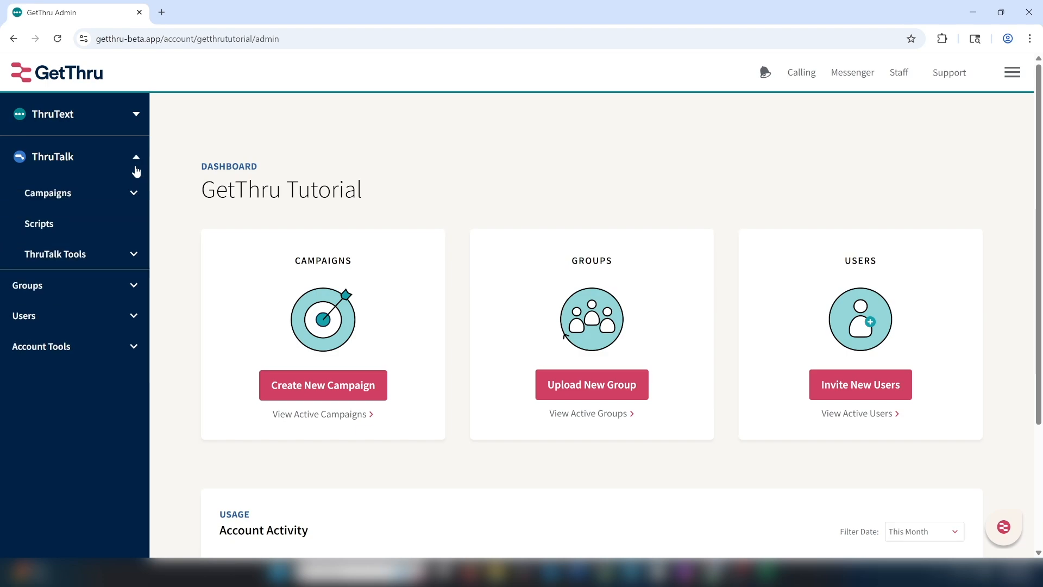
click(105, 193)
click(95, 223)
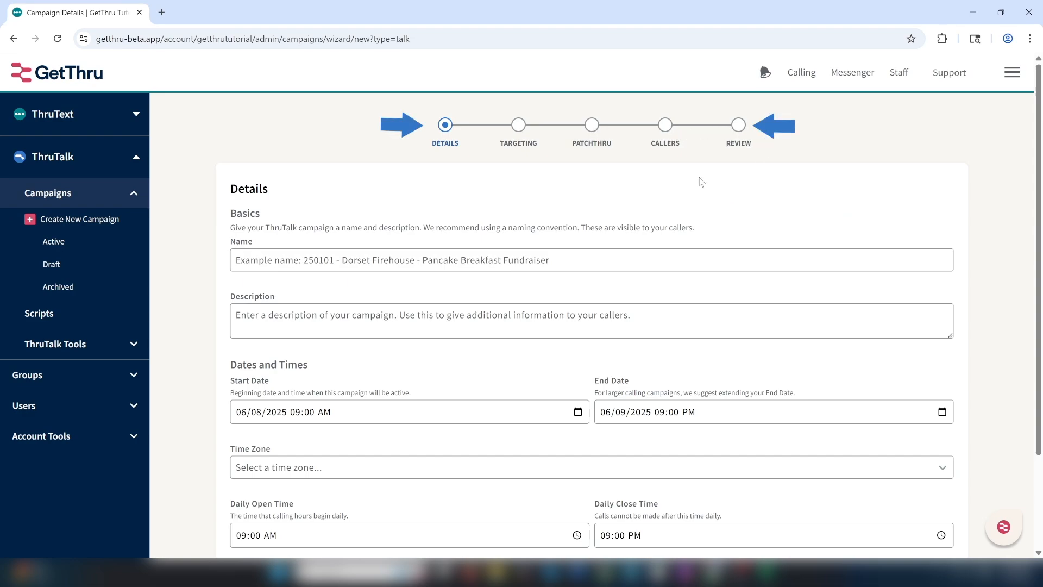
click(524, 258)
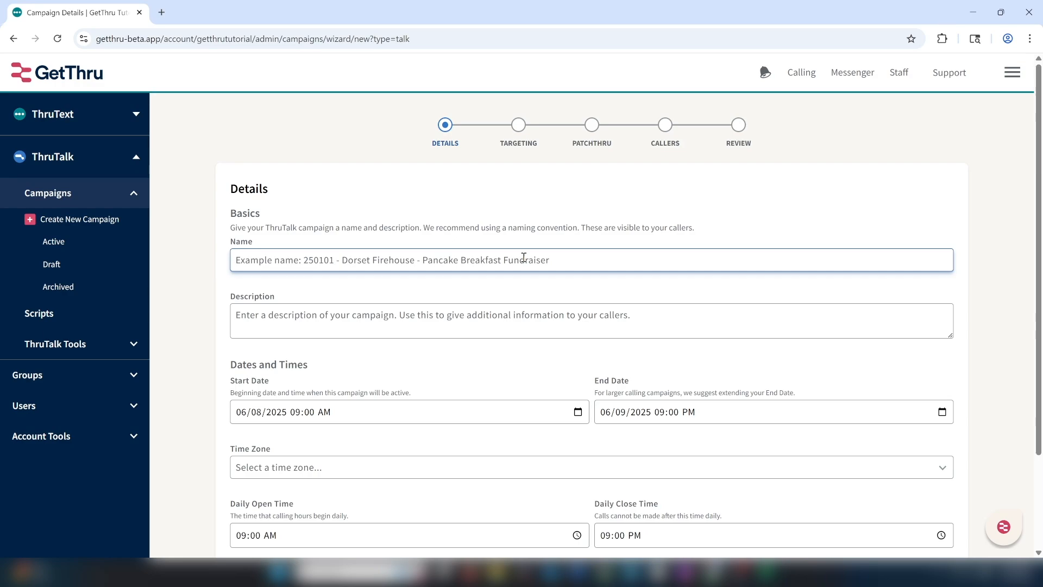
Name the campaign 'Bartlett GOTV Day' and paste the Script Preview reminder, ending with '!', as its description
text(Bart)
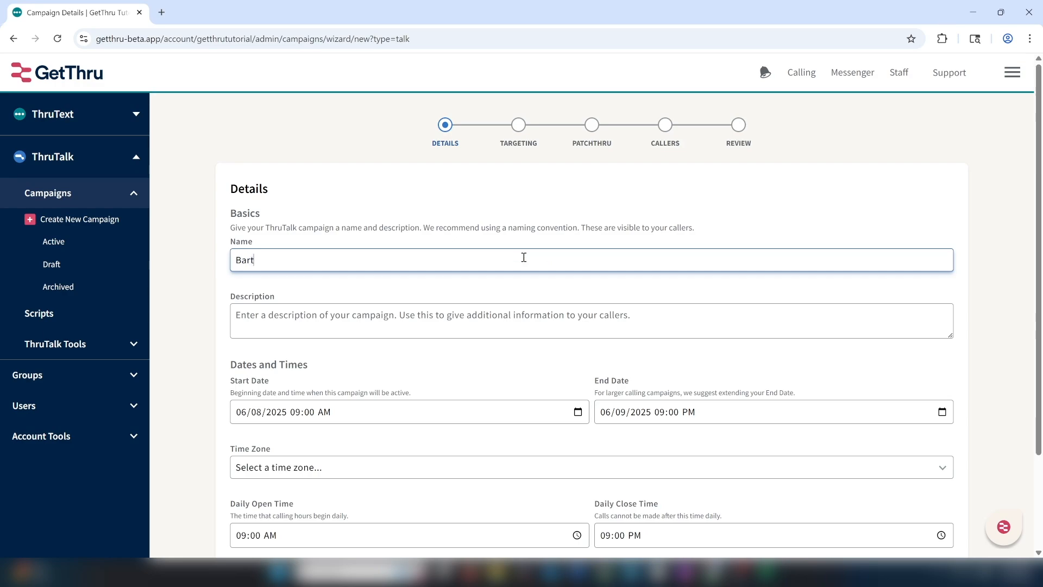
text(lett GOTV Day)
click(471, 331)
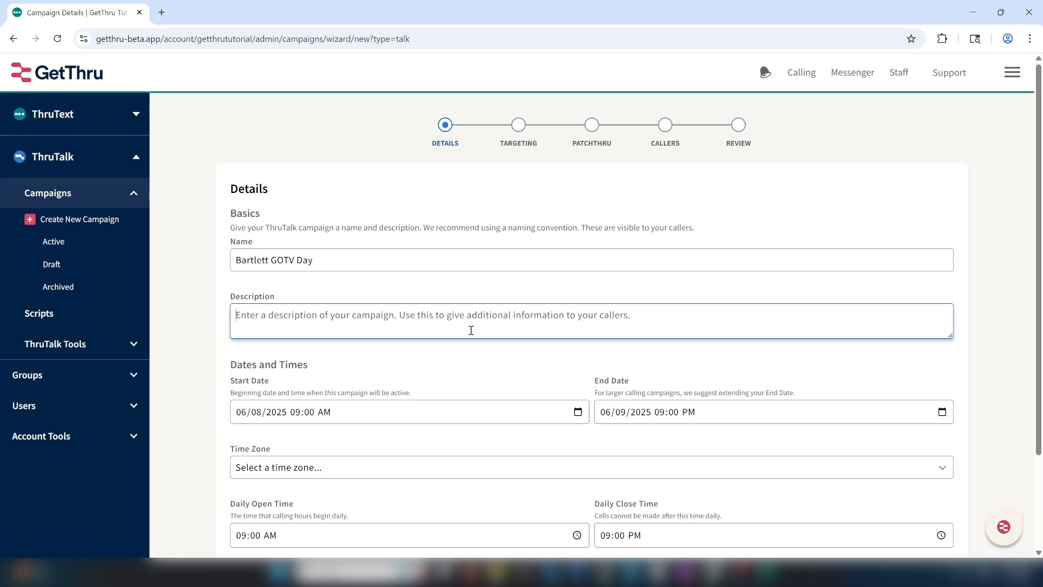
text(Remember to review the calling script by checking out the Script Preview)
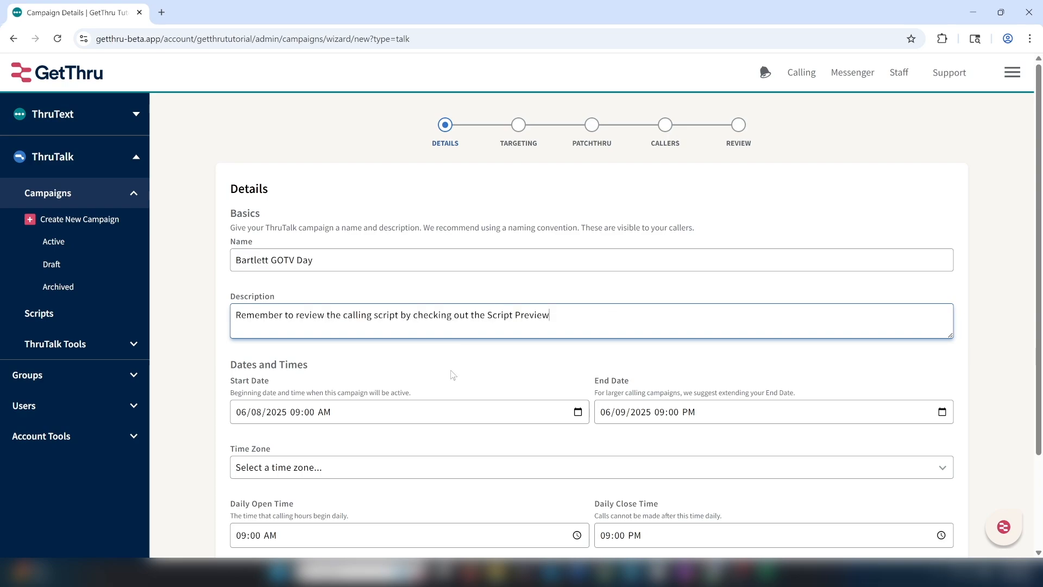
text(!)
scroll(1039, 264, down, 3)
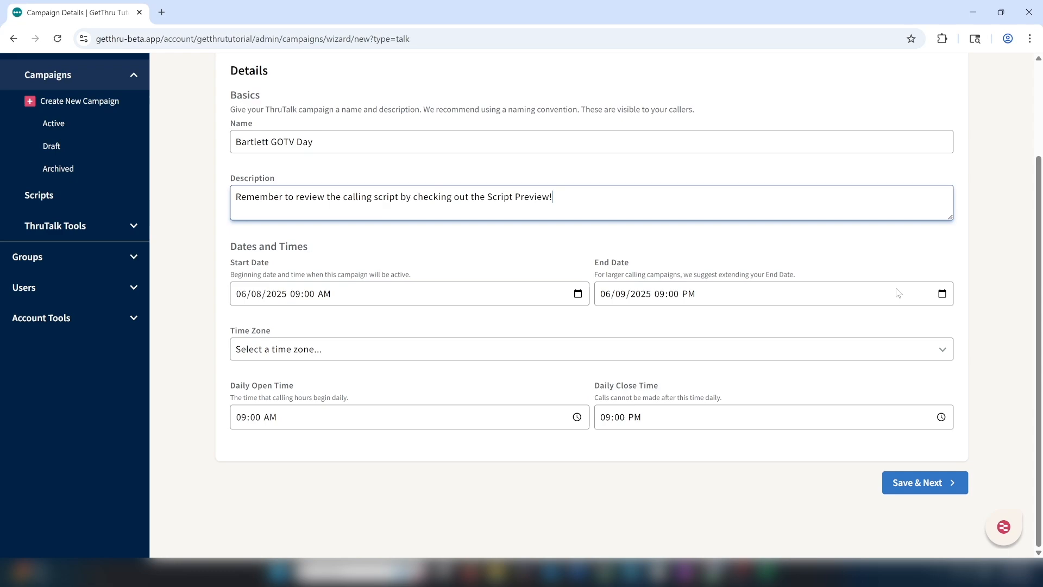
Leave the end date as it is and set the time zone to US/Eastern
click(946, 297)
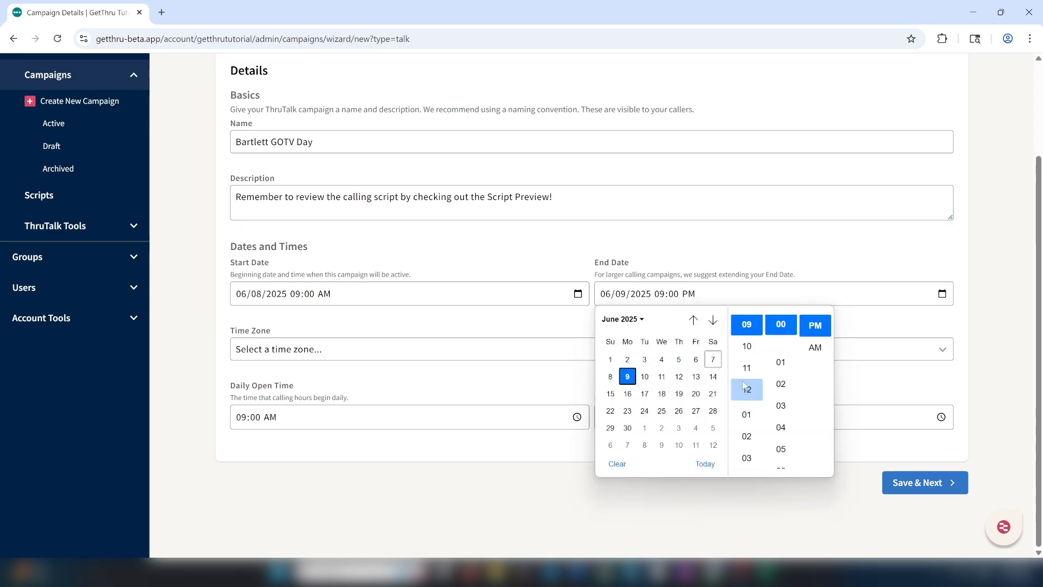
click(868, 327)
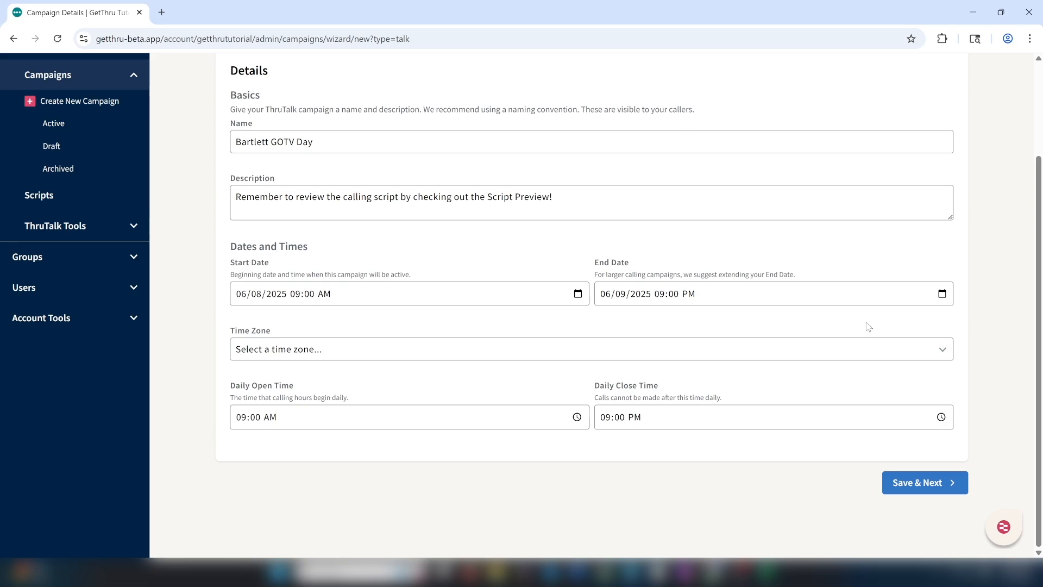
click(846, 359)
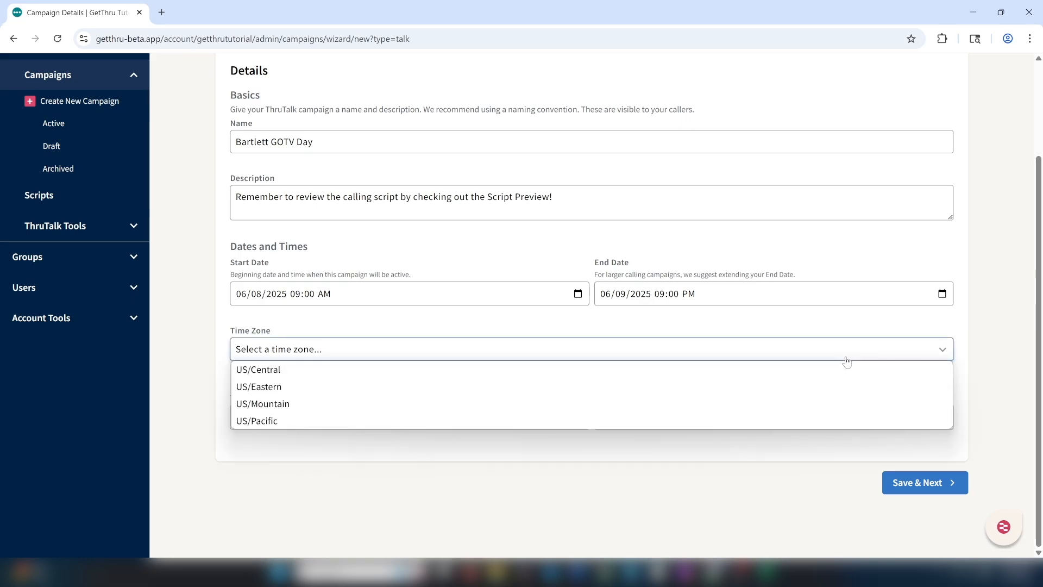
click(666, 391)
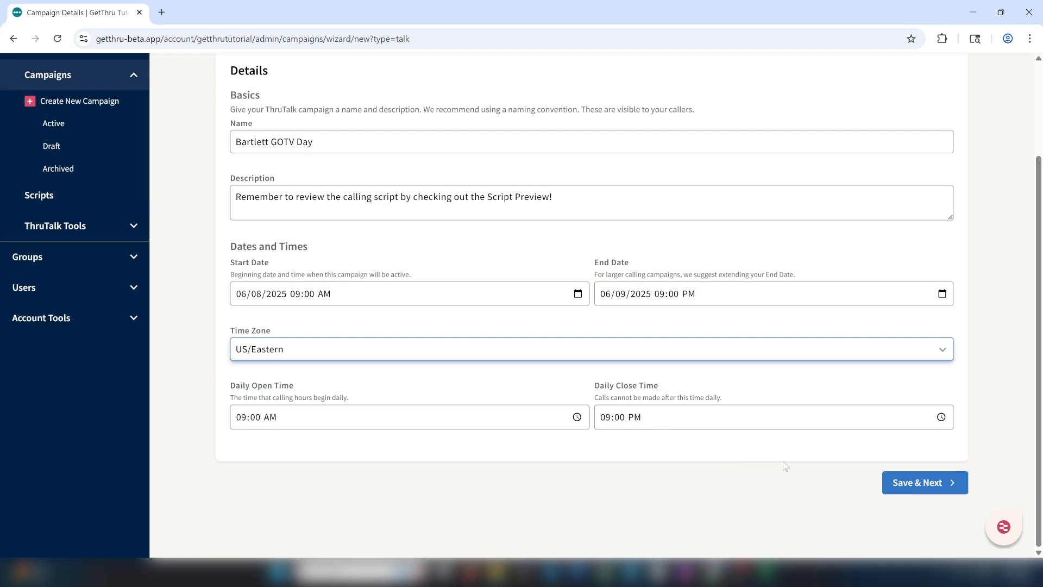
Save the Details step and view the calling scripts offered on the Targeting step
click(907, 484)
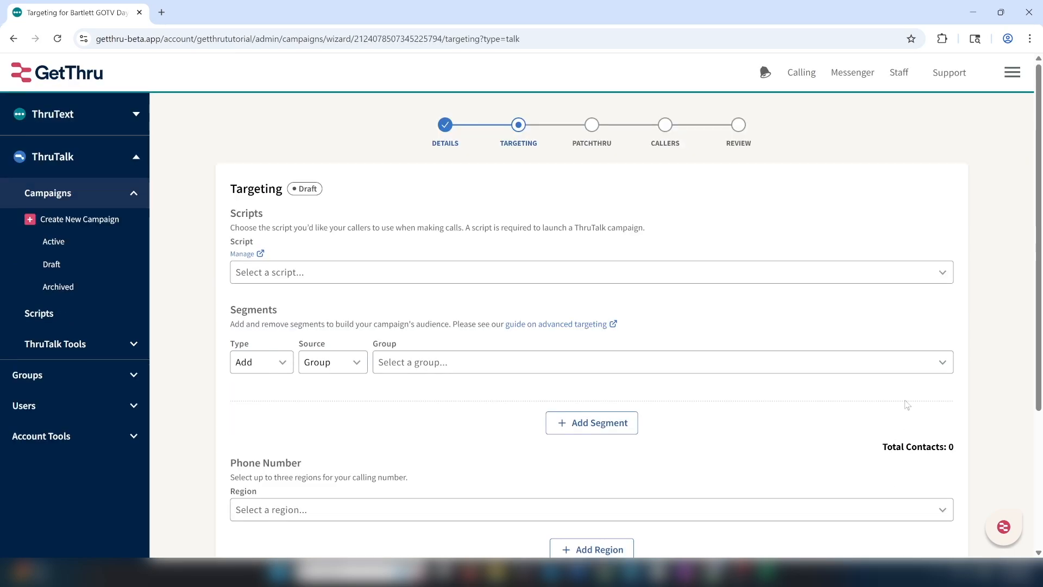
drag(1040, 320, 1039, 389)
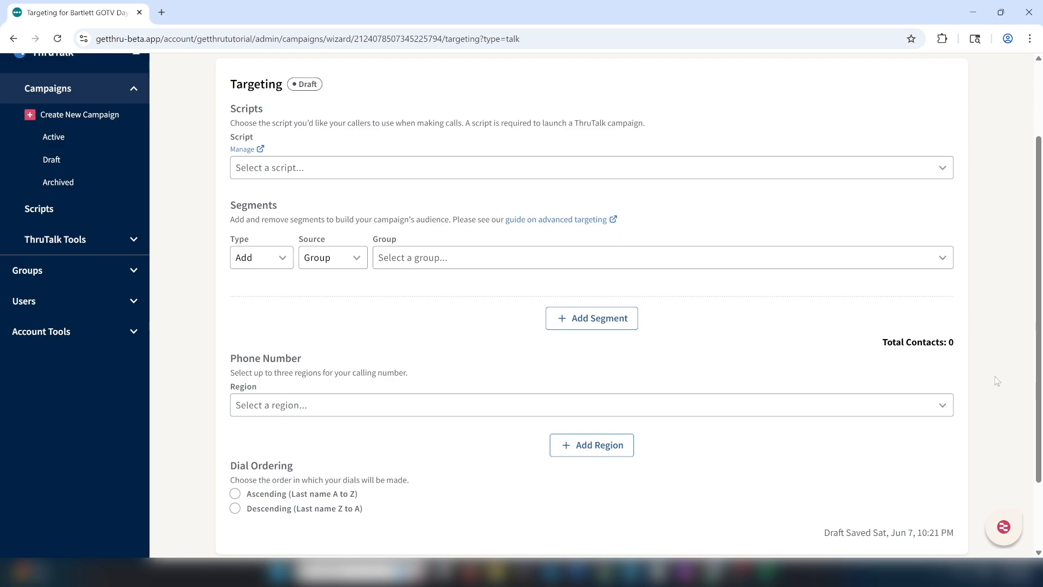
click(709, 177)
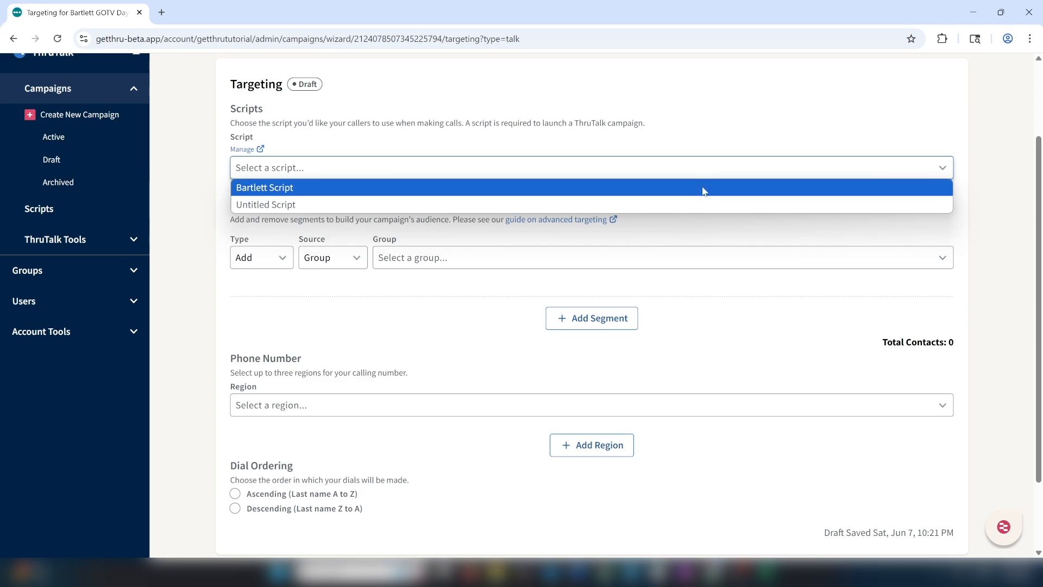
Choose Bartlett Script as the calling script and browse the contact groups under the Group source
click(703, 188)
click(356, 258)
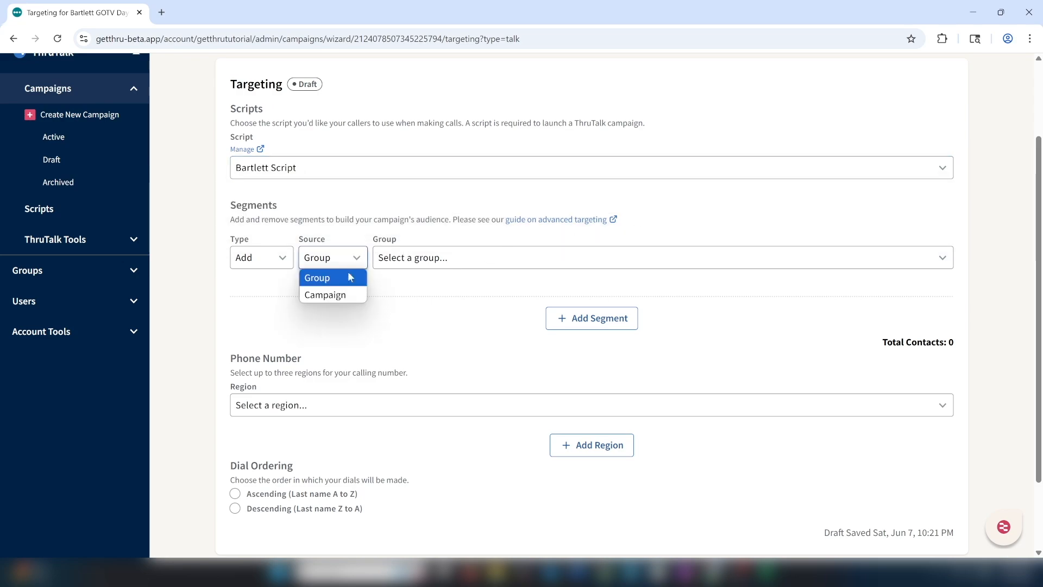
click(345, 274)
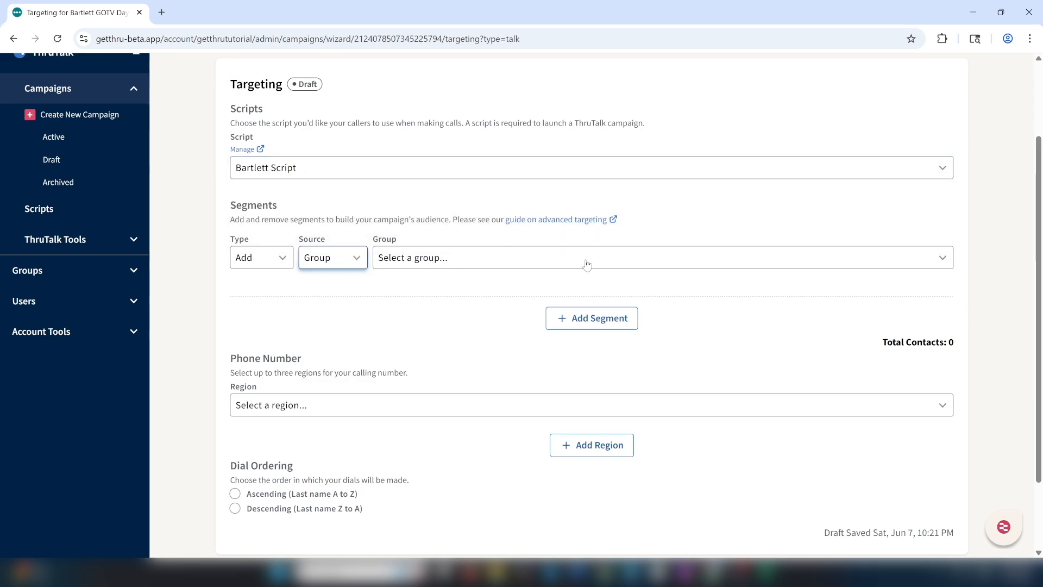
click(799, 259)
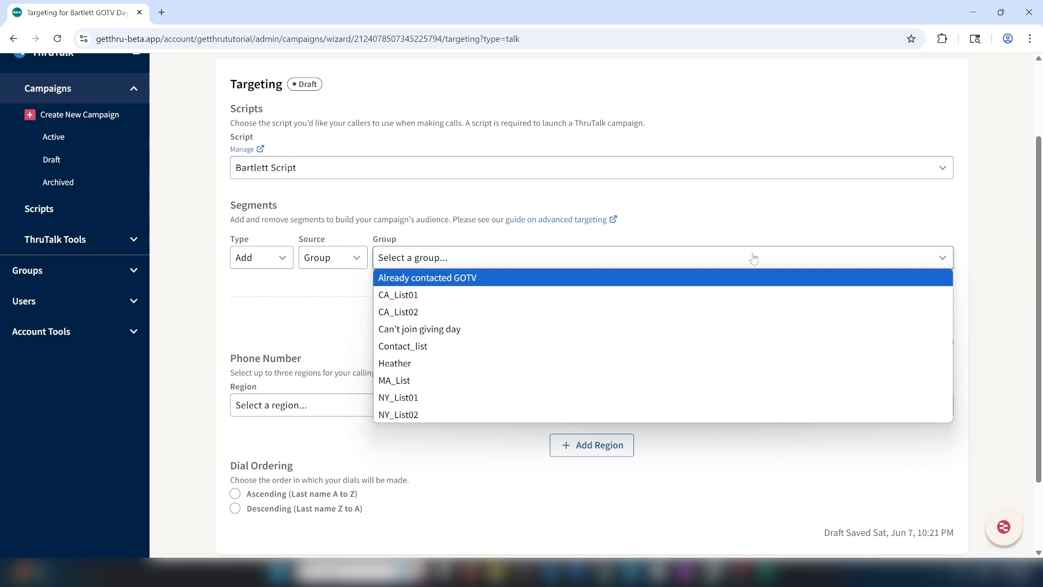
click(357, 263)
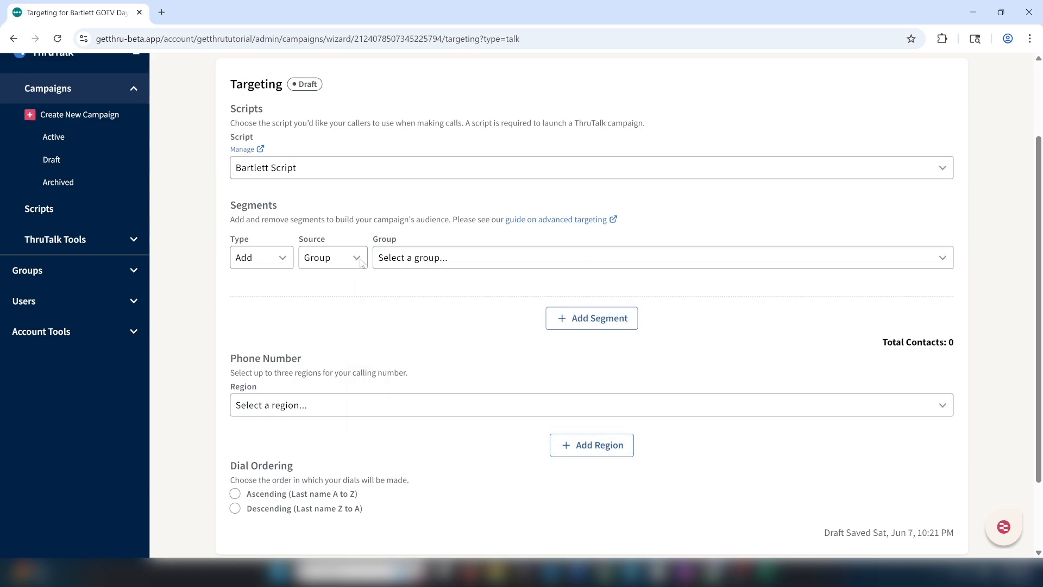
Try a segment sourced from past campaign Bartlett GOTV Day, keeping all its contacts
click(360, 264)
click(351, 292)
click(607, 266)
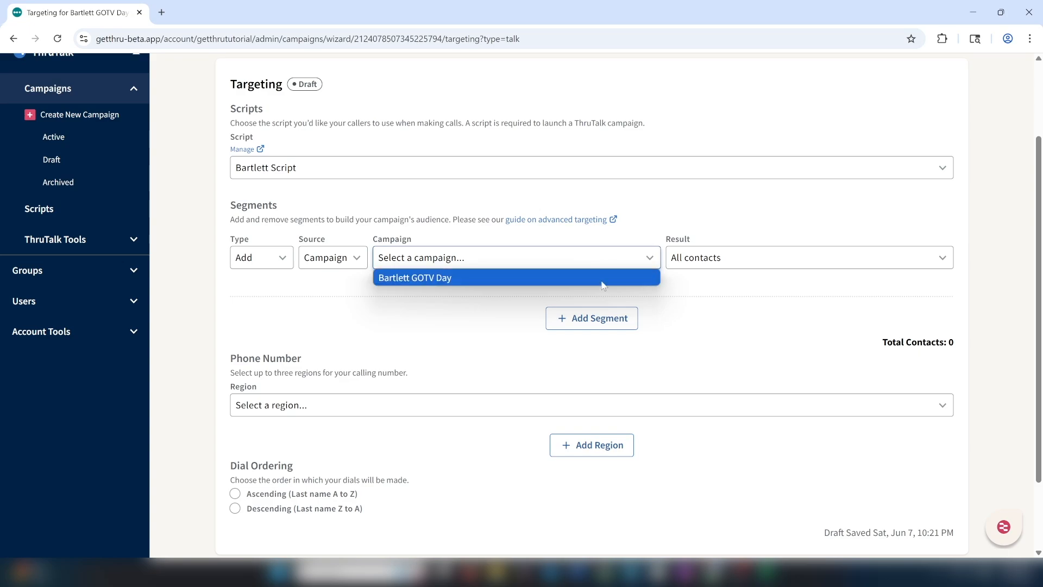
click(641, 264)
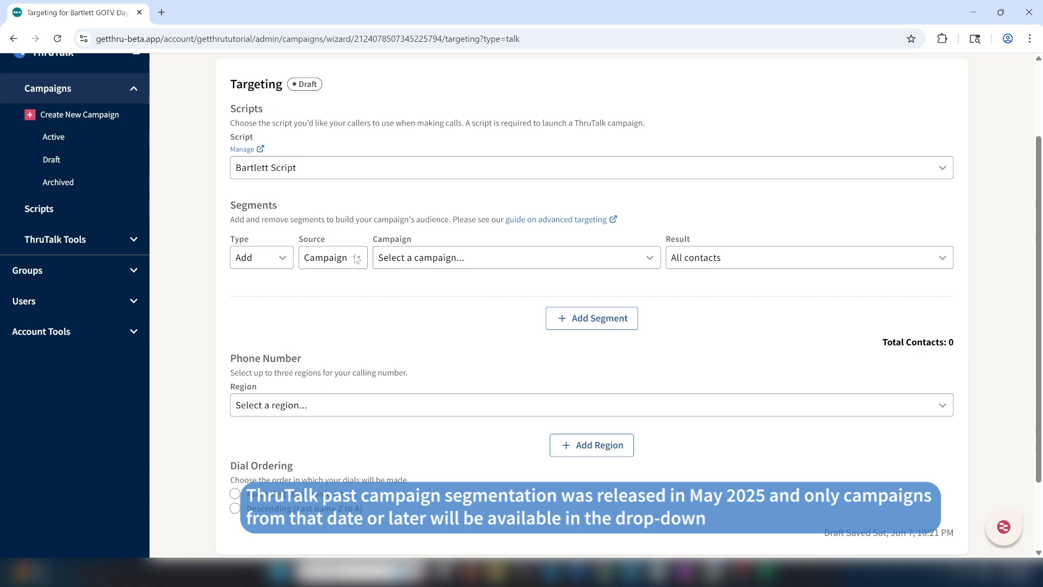
click(487, 264)
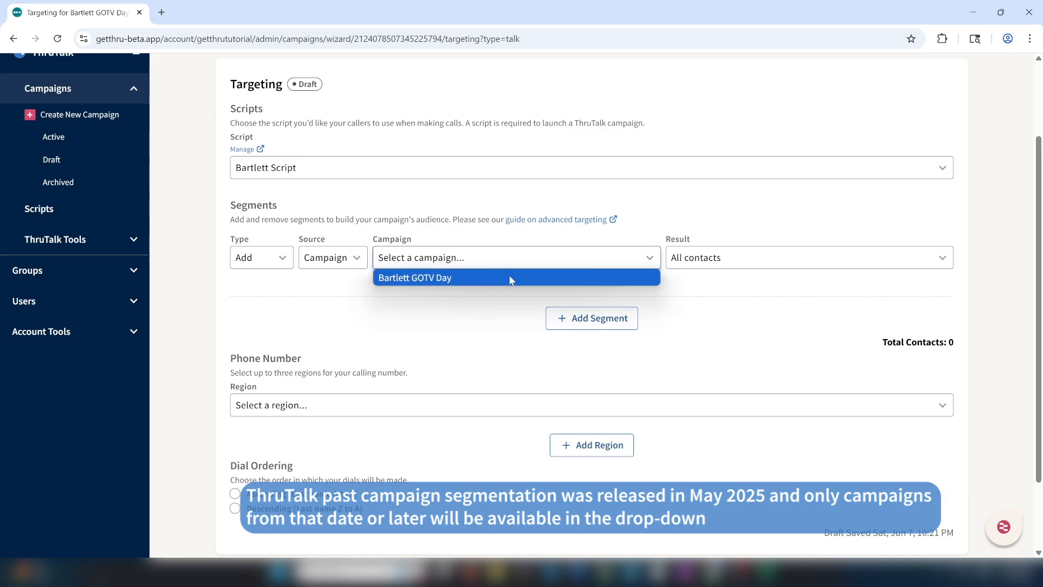
click(510, 274)
click(742, 265)
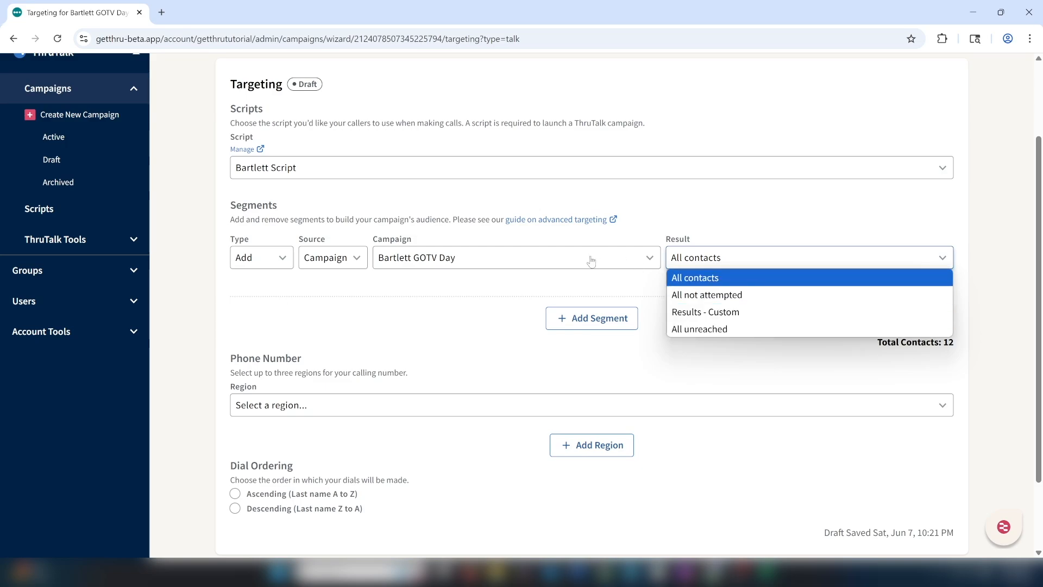
click(537, 285)
click(365, 258)
Switch the segment source back to Group and add the MA_List group, giving 12 contacts
click(320, 272)
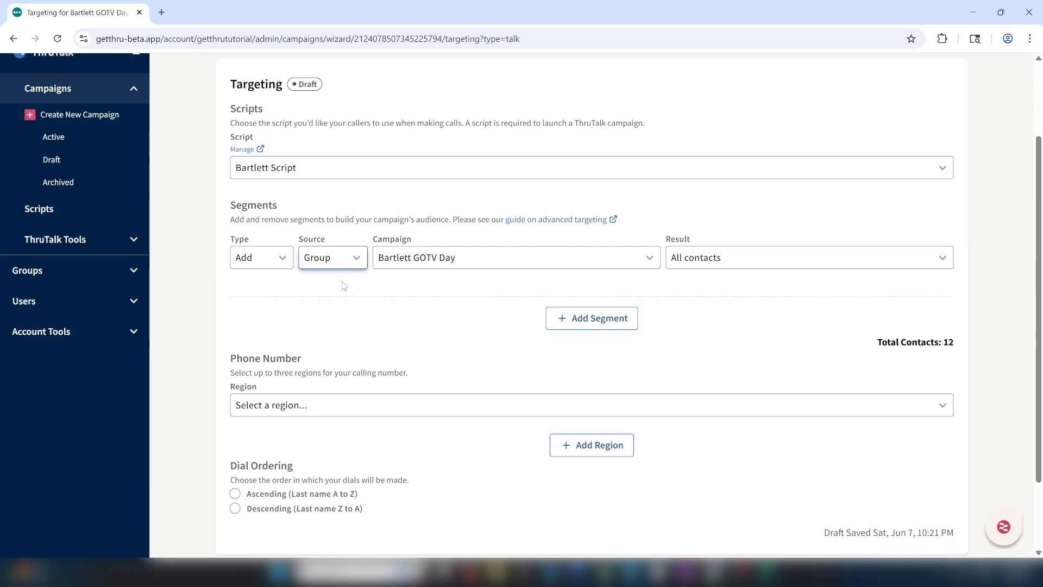
click(799, 263)
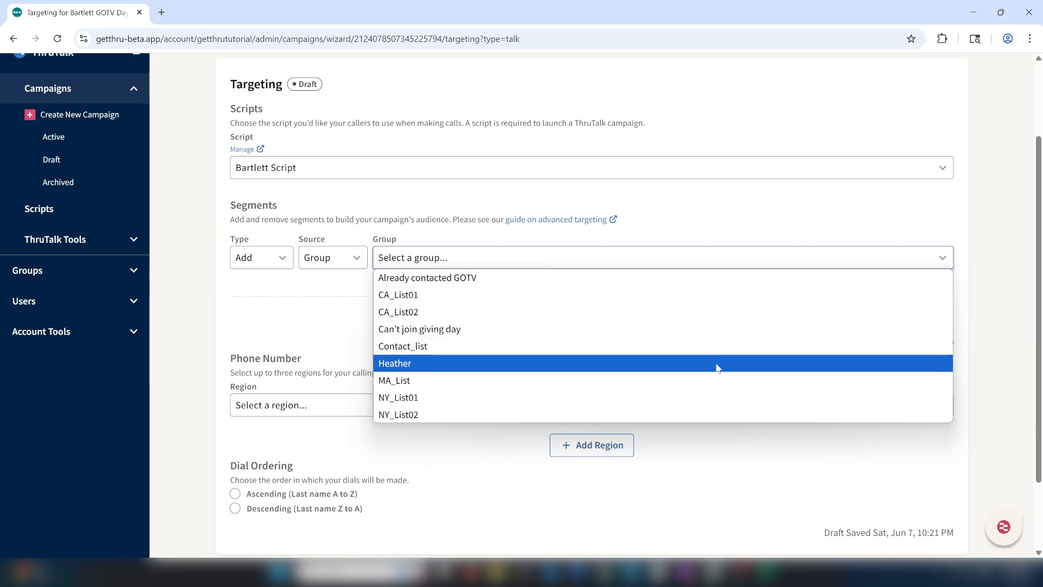
click(713, 382)
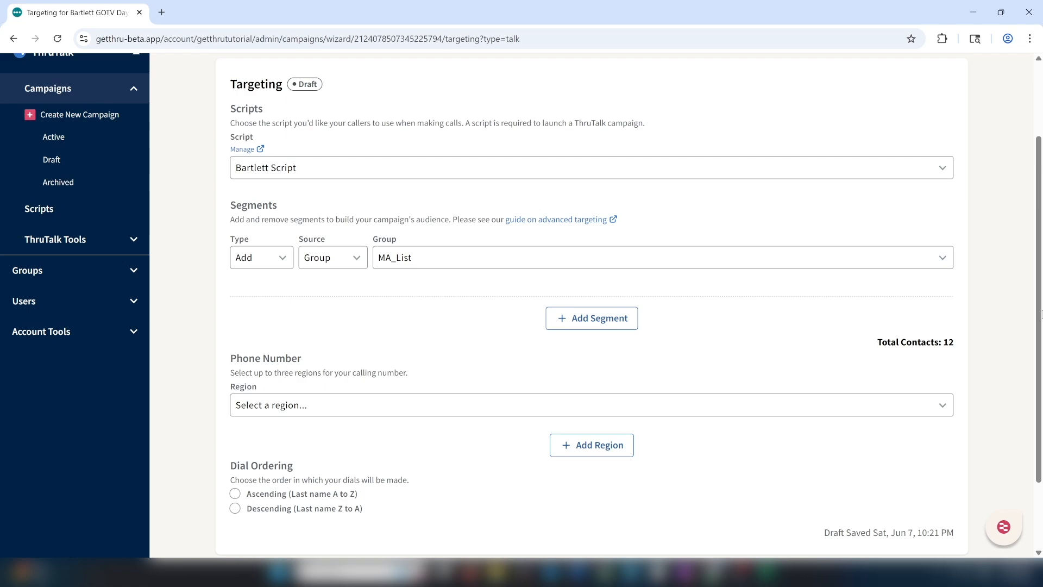
scroll(1038, 326, down, 1)
scroll(1038, 326, down, 2)
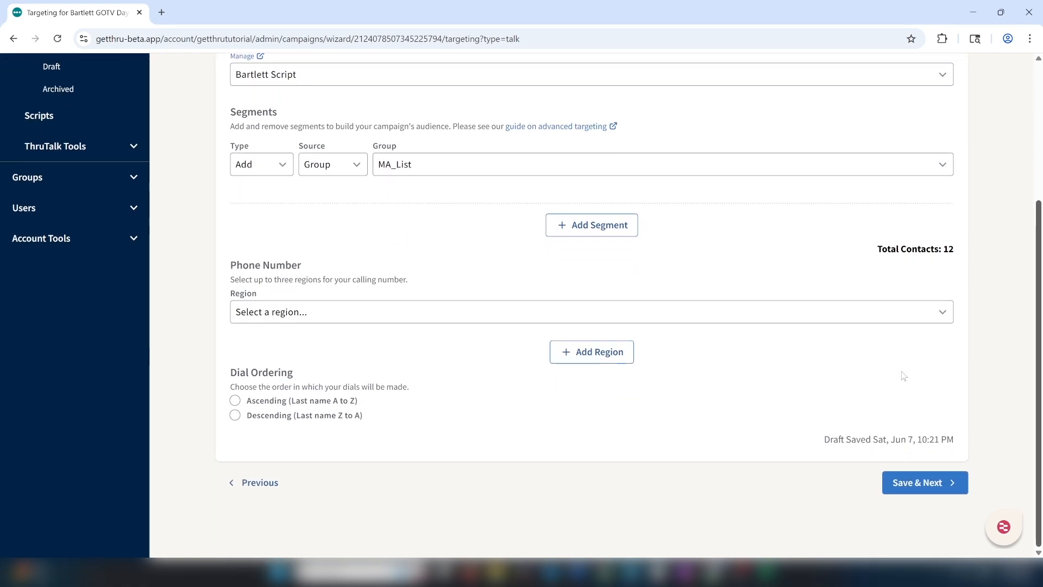
Set the first calling region to Massachusetts - Boston (617)
click(527, 319)
key(m)
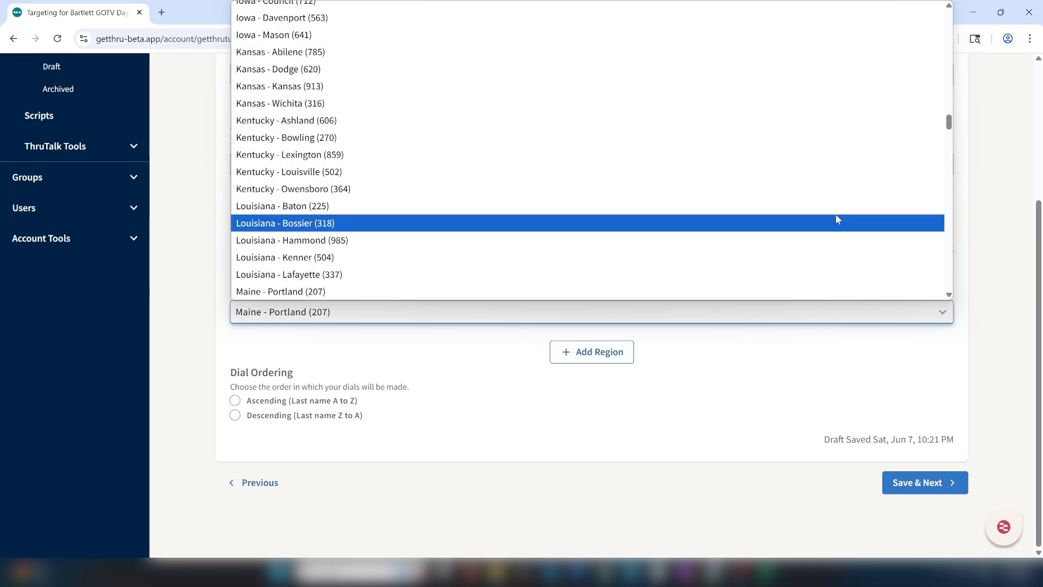
scroll(949, 124, down, 3)
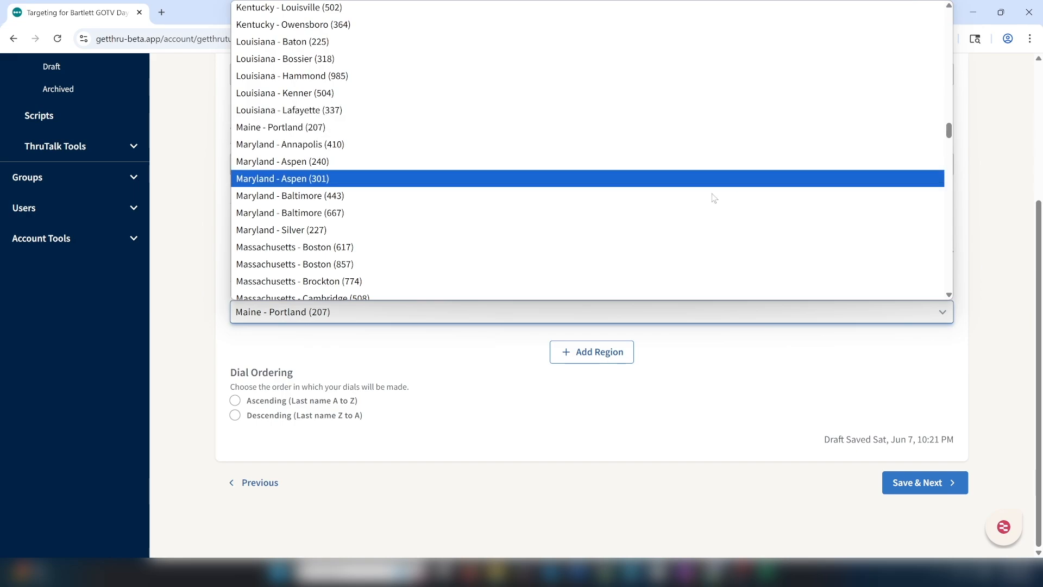
click(652, 247)
click(533, 360)
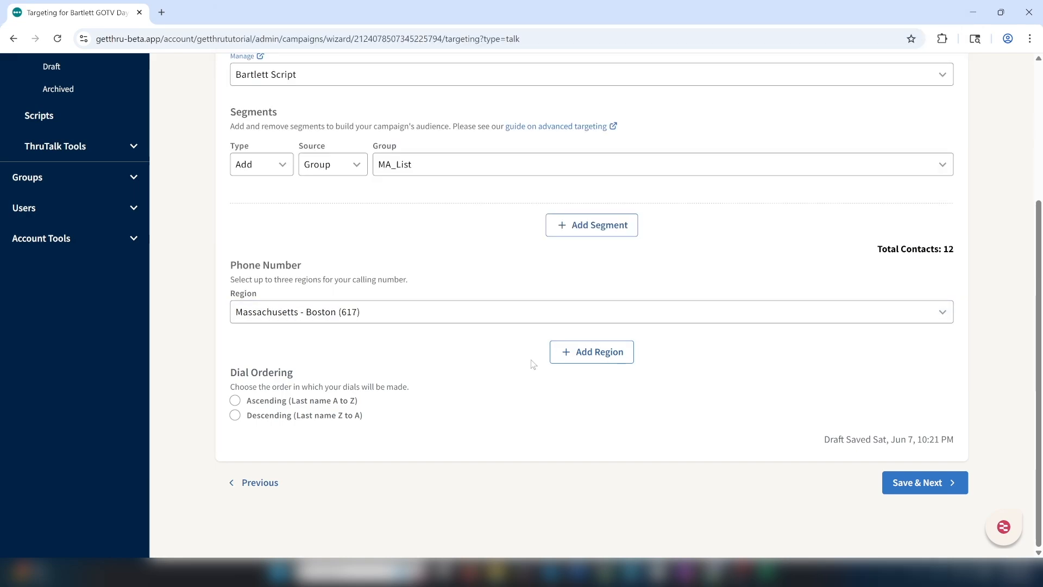
Add a second region row and set it to Massachusetts (All)
click(583, 353)
click(583, 352)
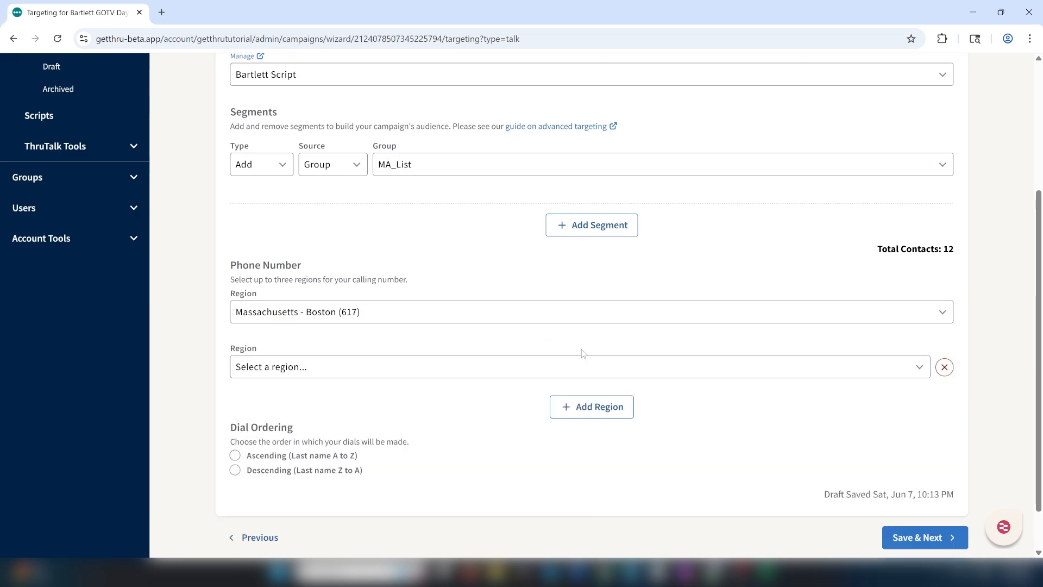
click(552, 367)
key(m)
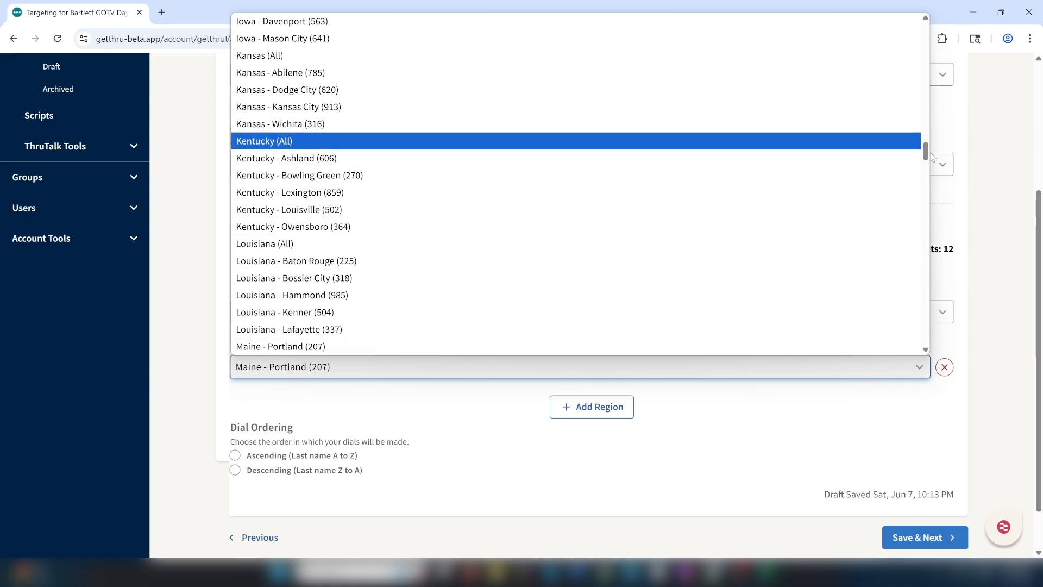
drag(926, 158, 928, 170)
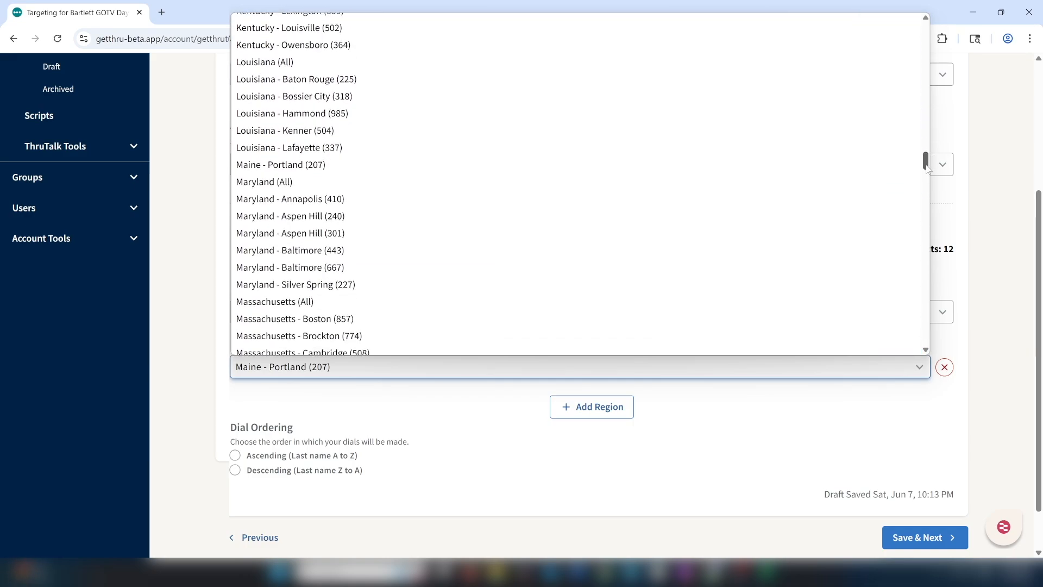
click(607, 303)
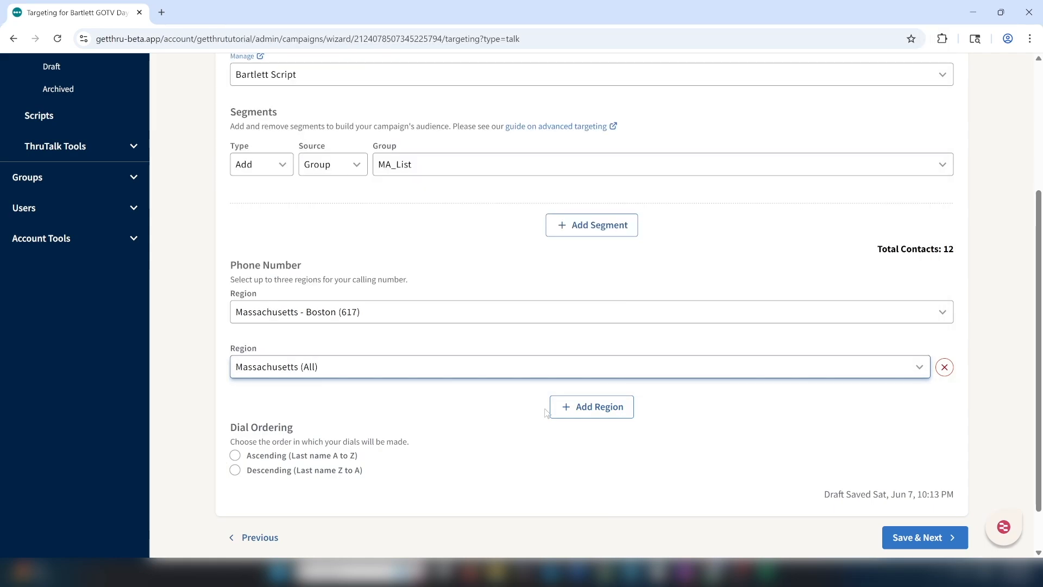
Add a third region row and pick US (All) for it
click(572, 414)
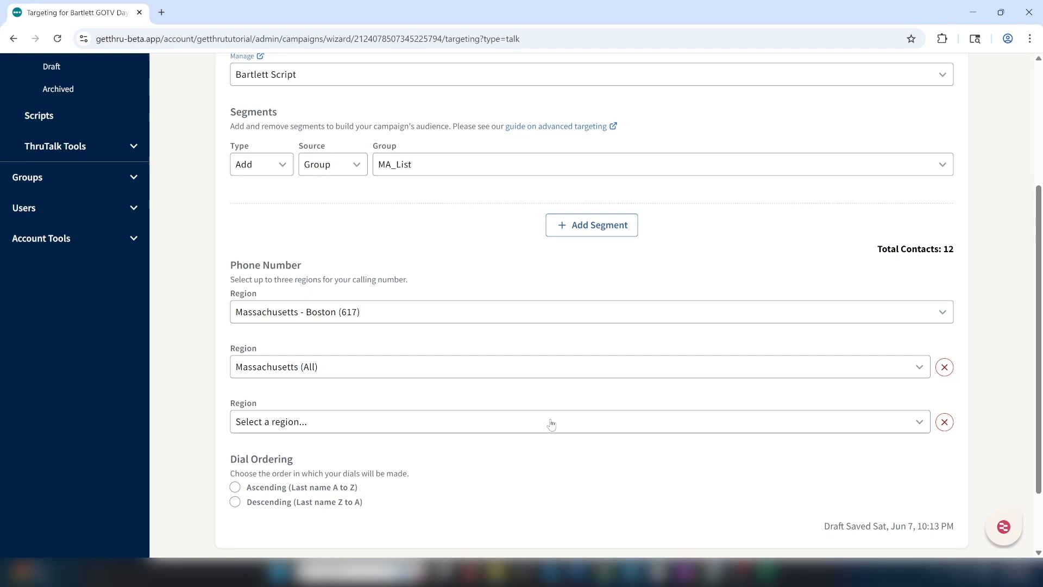
click(552, 424)
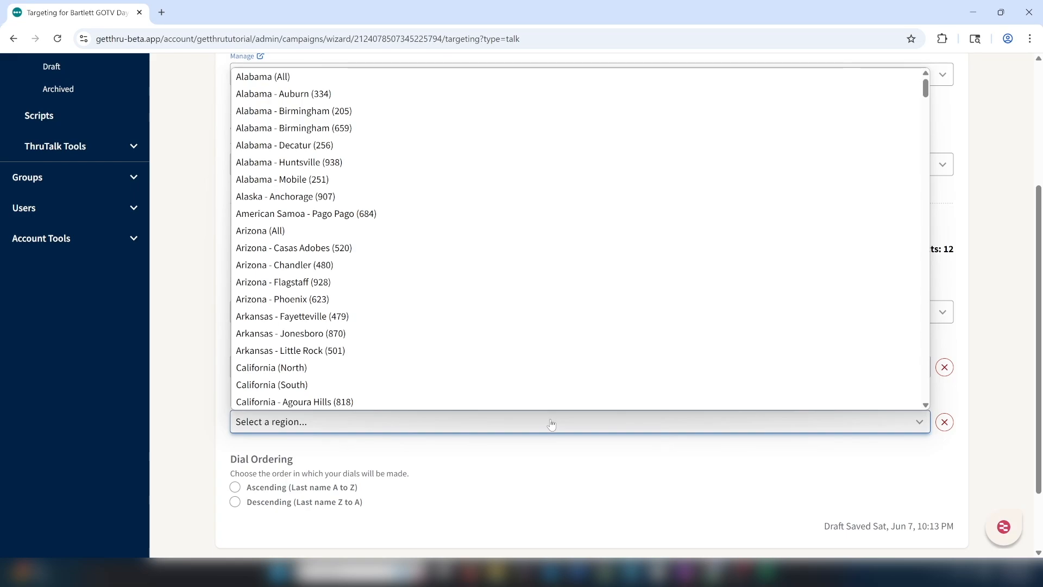
key(u)
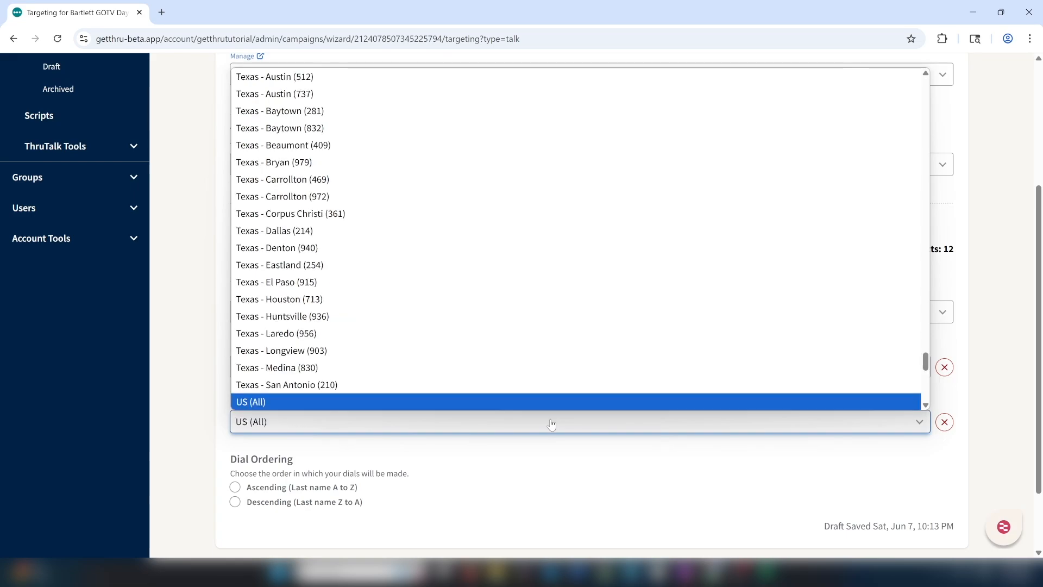
click(507, 407)
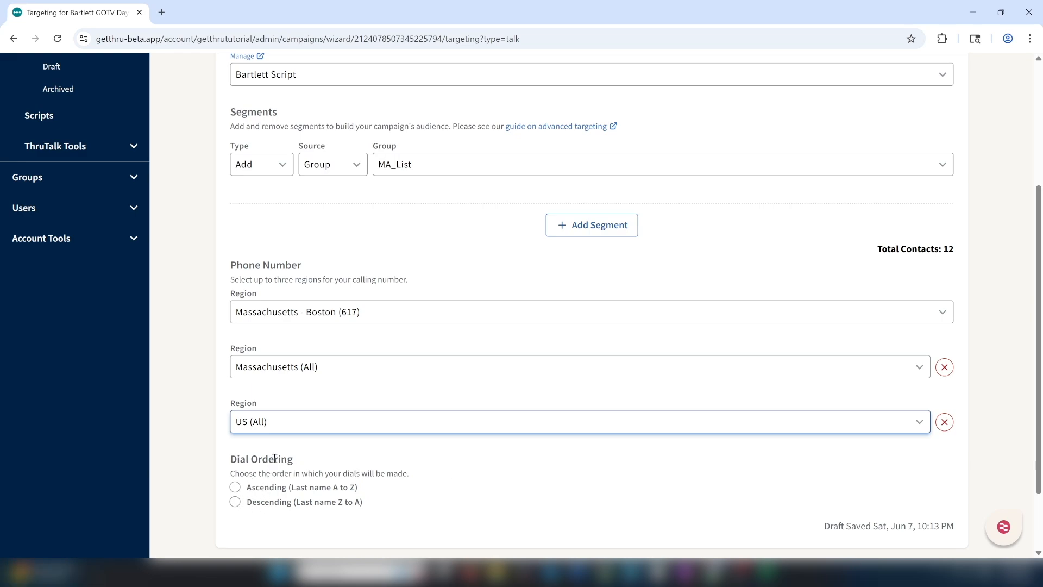
Dial contacts by last name A to Z and save the Targeting step
click(235, 489)
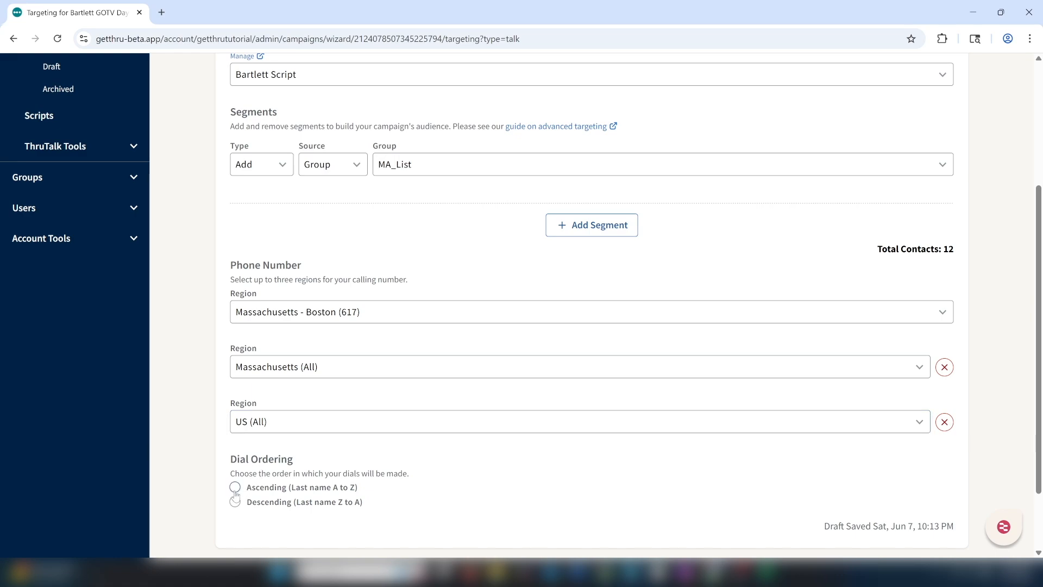
scroll(932, 464, down, 2)
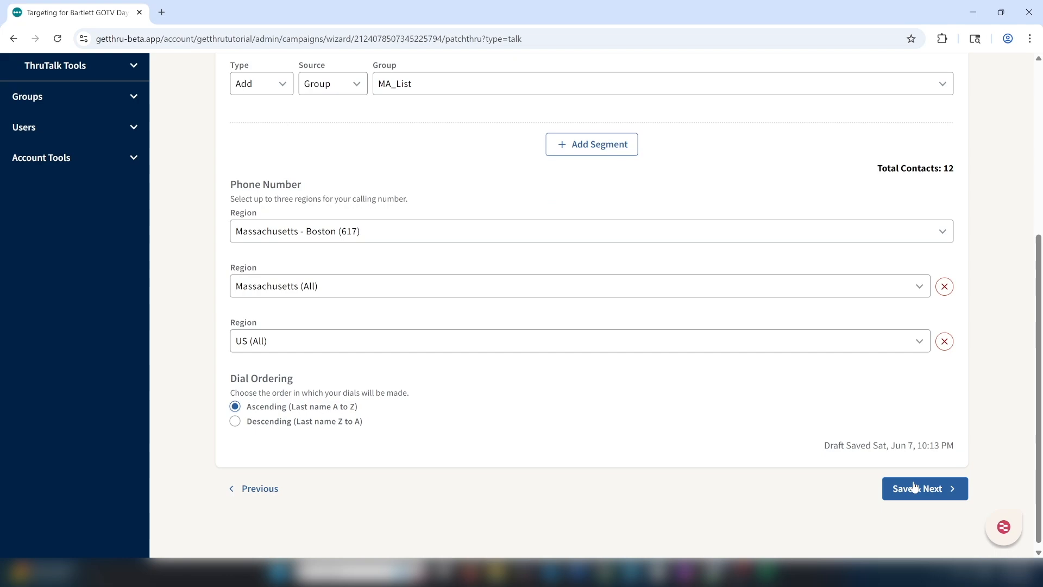
click(915, 489)
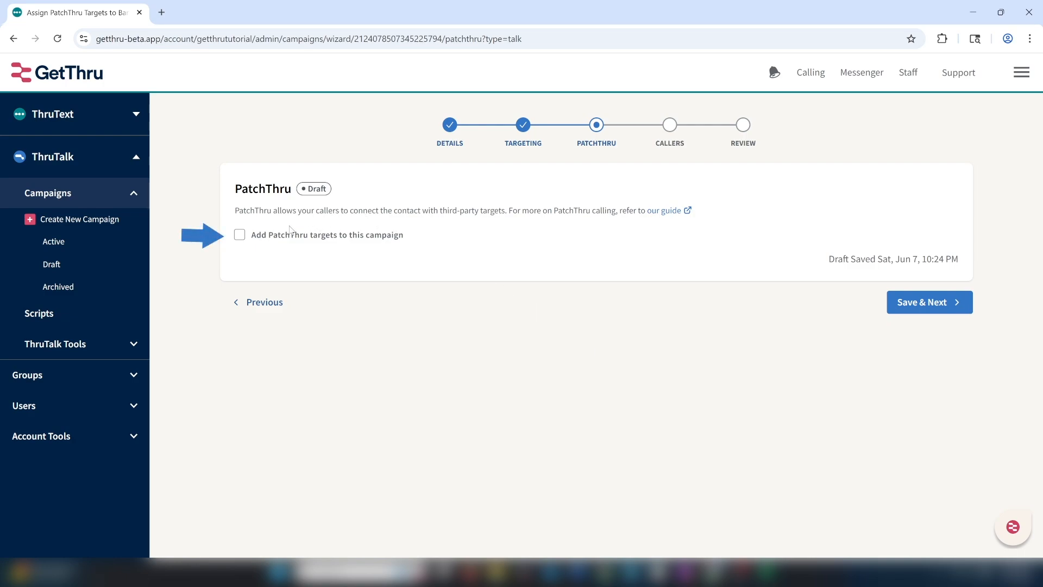
Tick 'Add PatchThru targets to this campaign' to reveal the available and chosen target lists
click(240, 235)
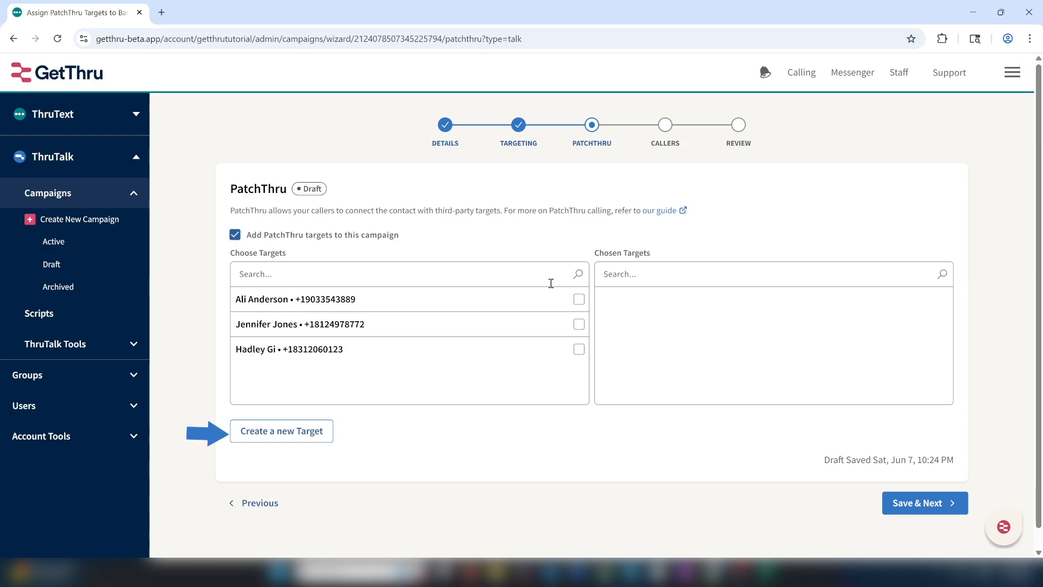
Start a new PatchThru target with the person's name, phone number, and type Municipal
click(313, 429)
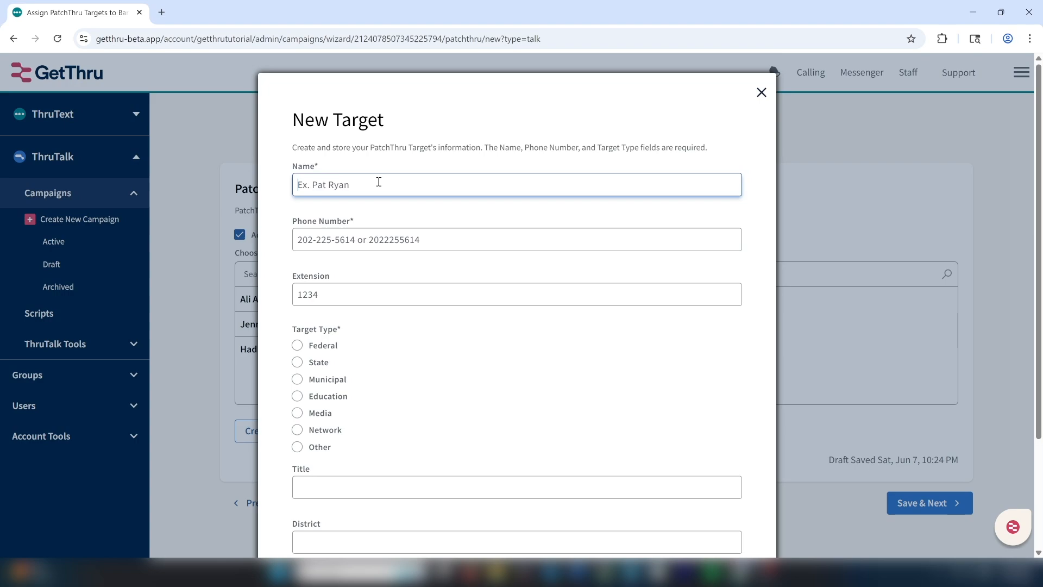
click(361, 239)
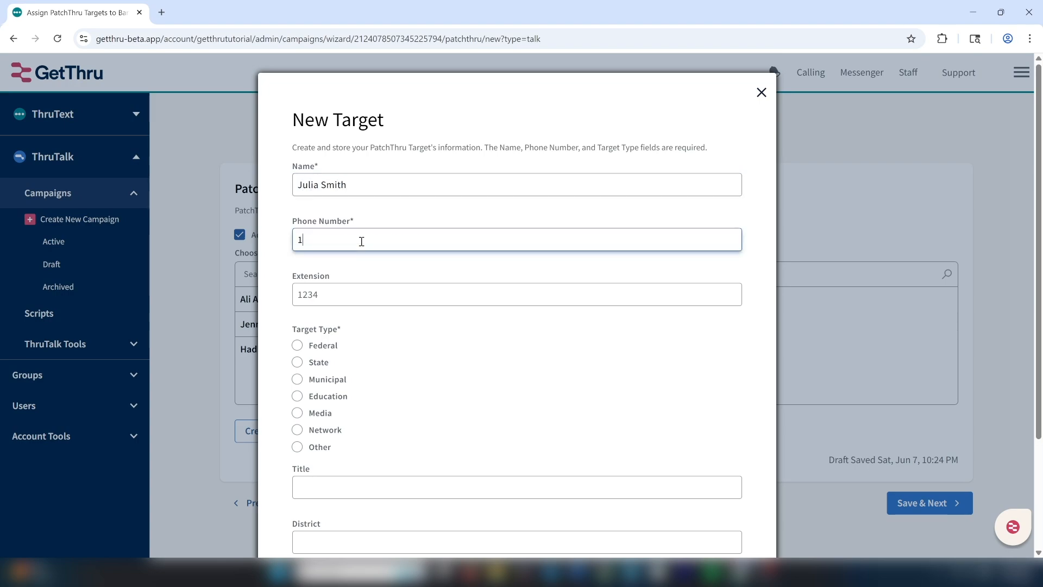
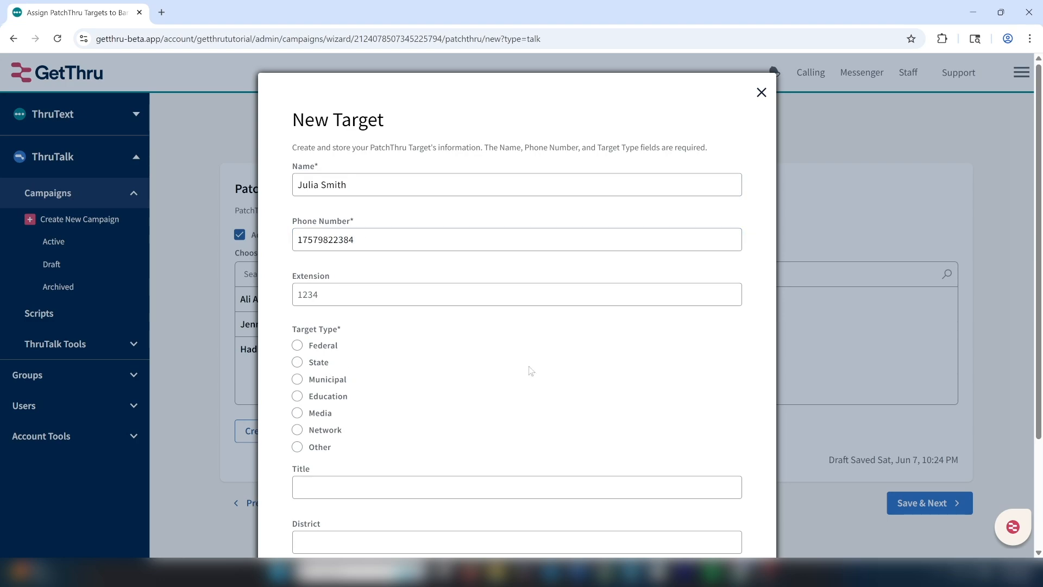
click(297, 380)
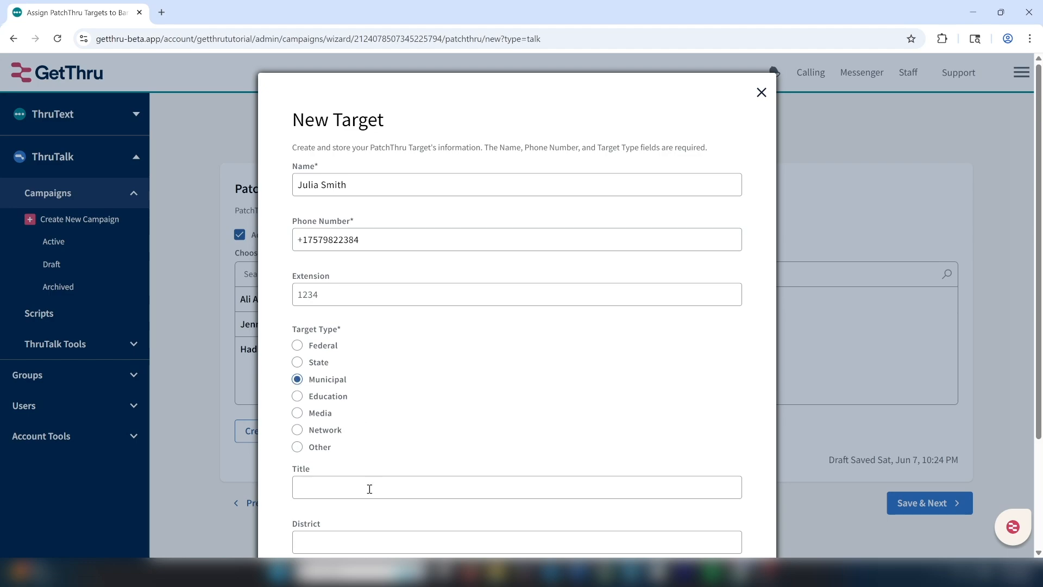
Give the target title 'Boston City Council Member', district Boston, state Massachusetts, and create it
scroll(517, 326, down, 1)
scroll(466, 340, down, 1)
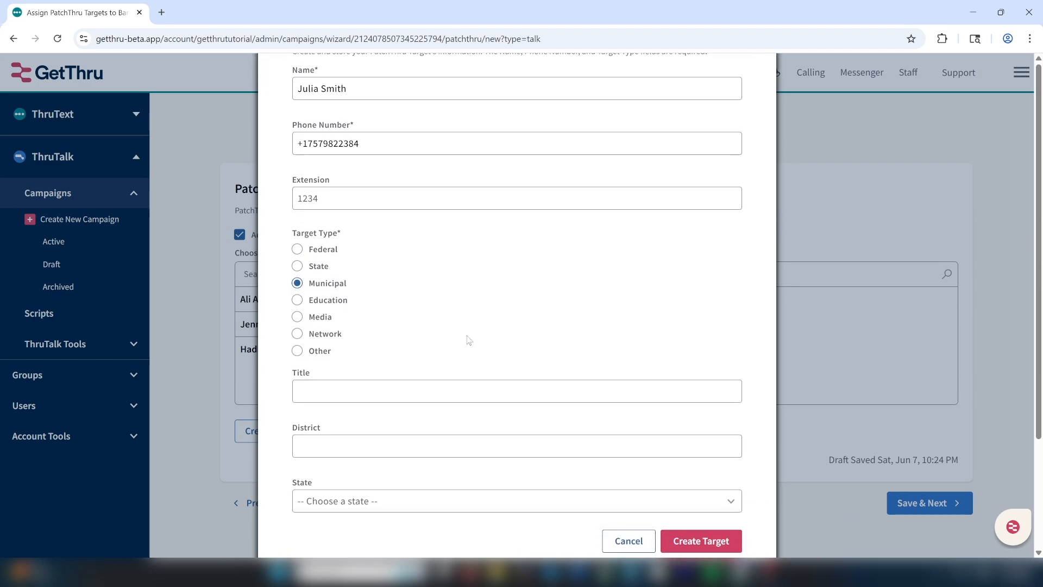
click(403, 388)
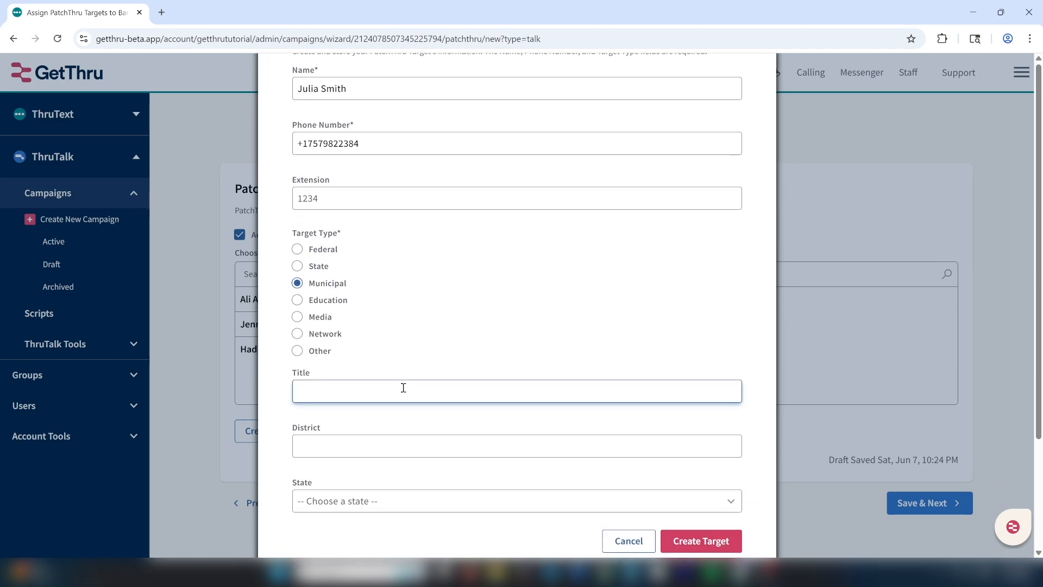
text(Boston City Council Member)
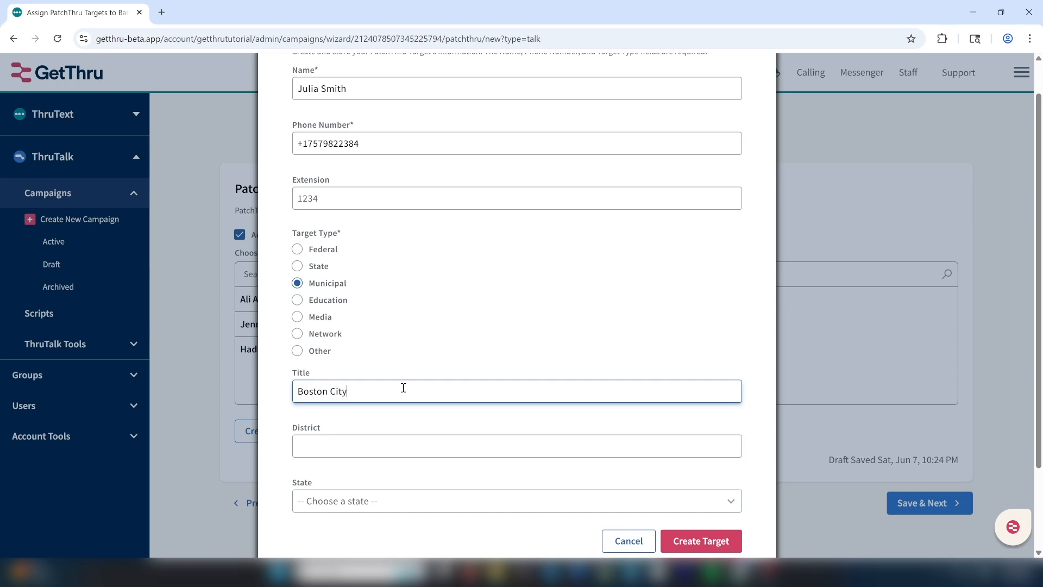
click(368, 446)
text(Boston)
click(406, 501)
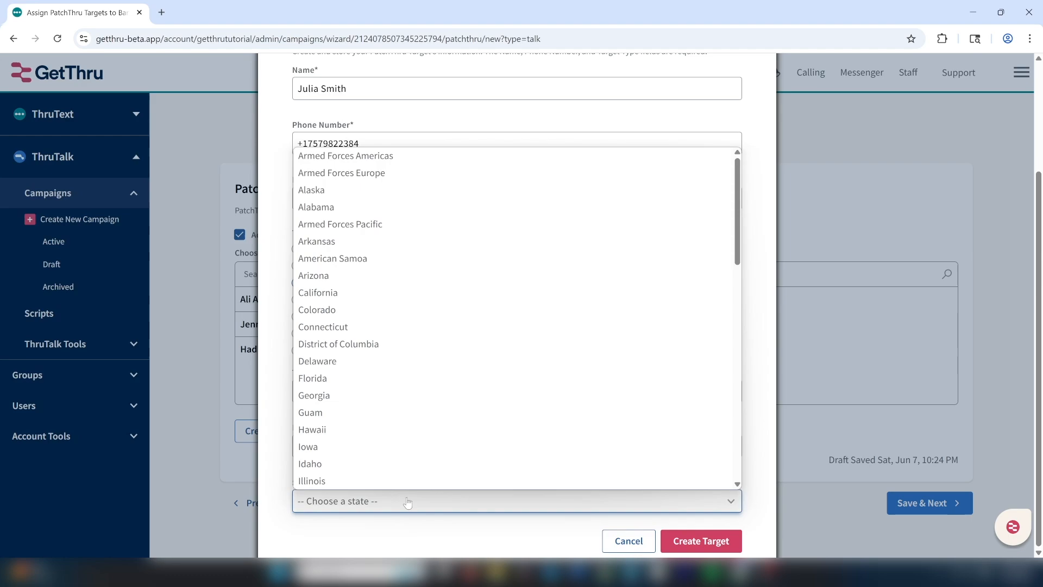
scroll(401, 474, down, 1)
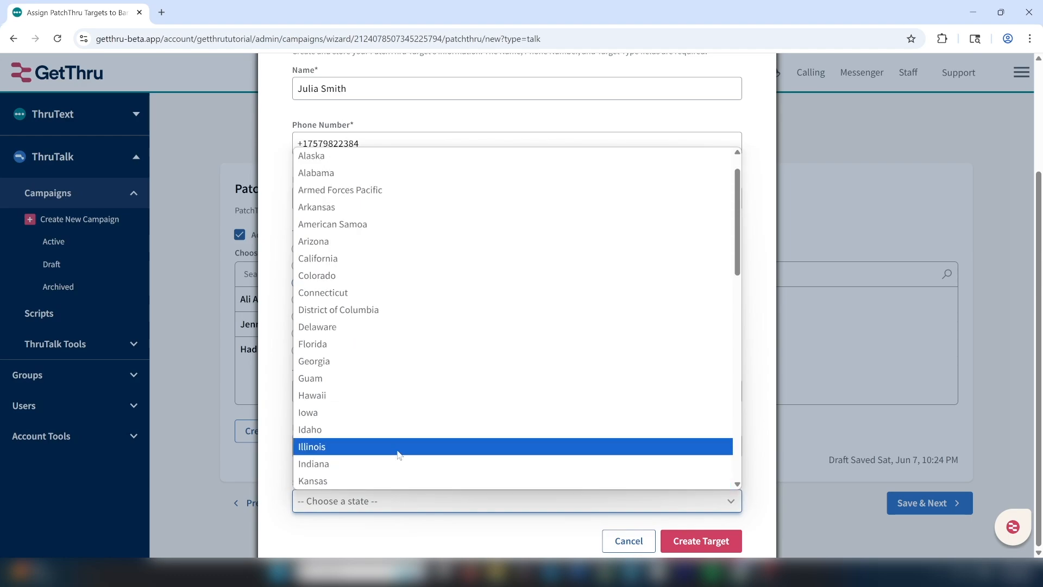
key(m)
click(412, 477)
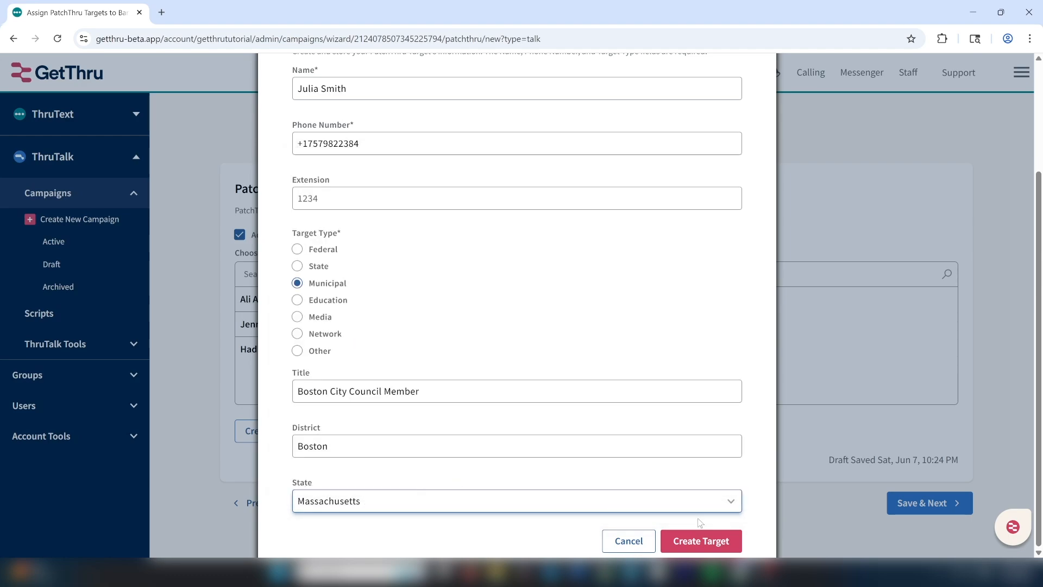
click(703, 544)
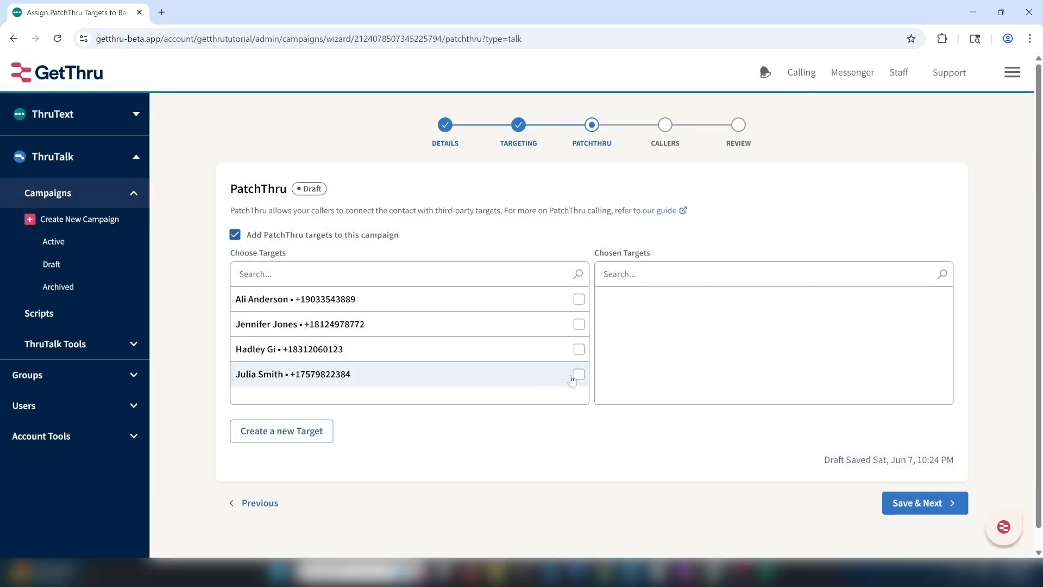
Add the new Boston City Council Member target to Chosen Targets and save PatchThru settings
click(578, 374)
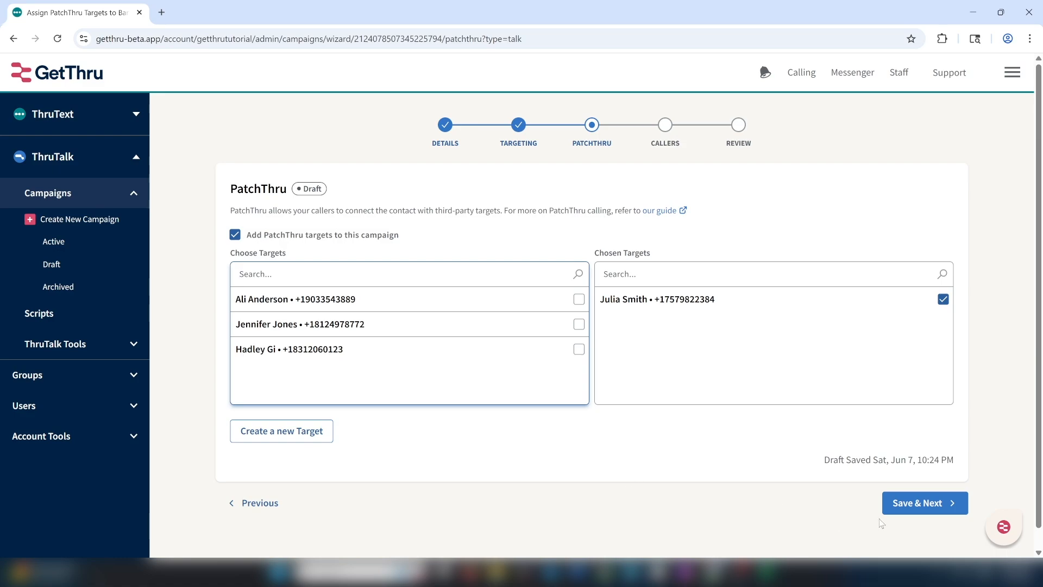
click(917, 508)
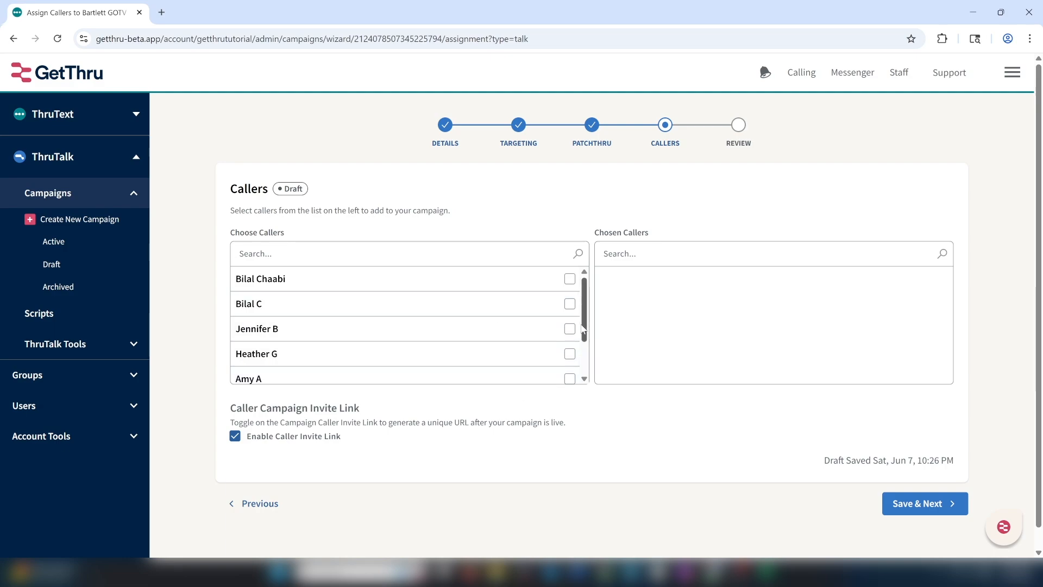
Move one caller into Chosen Callers and save the callers
click(569, 354)
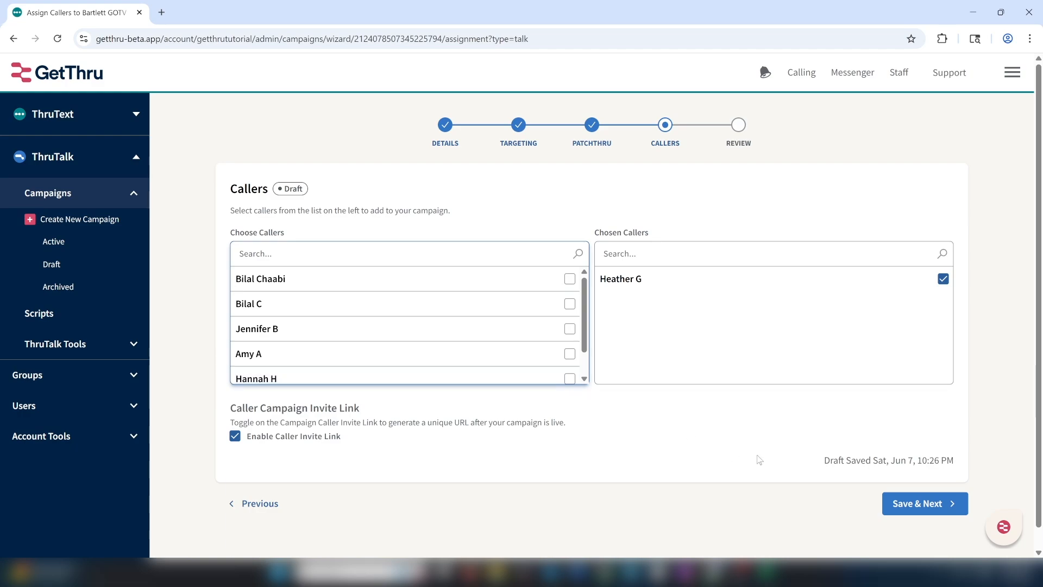
click(910, 504)
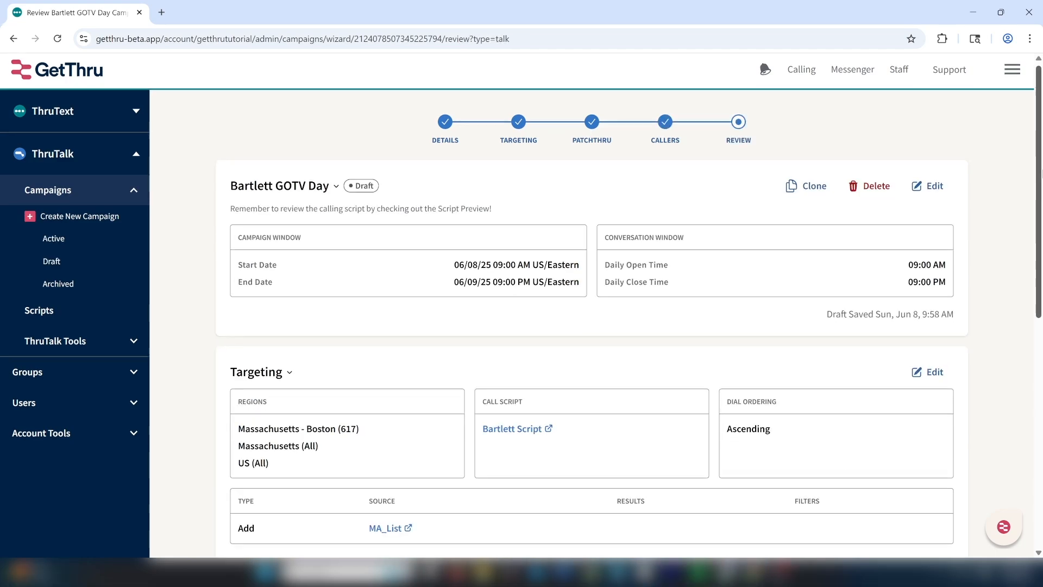
scroll(592, 305, down, 2)
scroll(592, 304, down, 2)
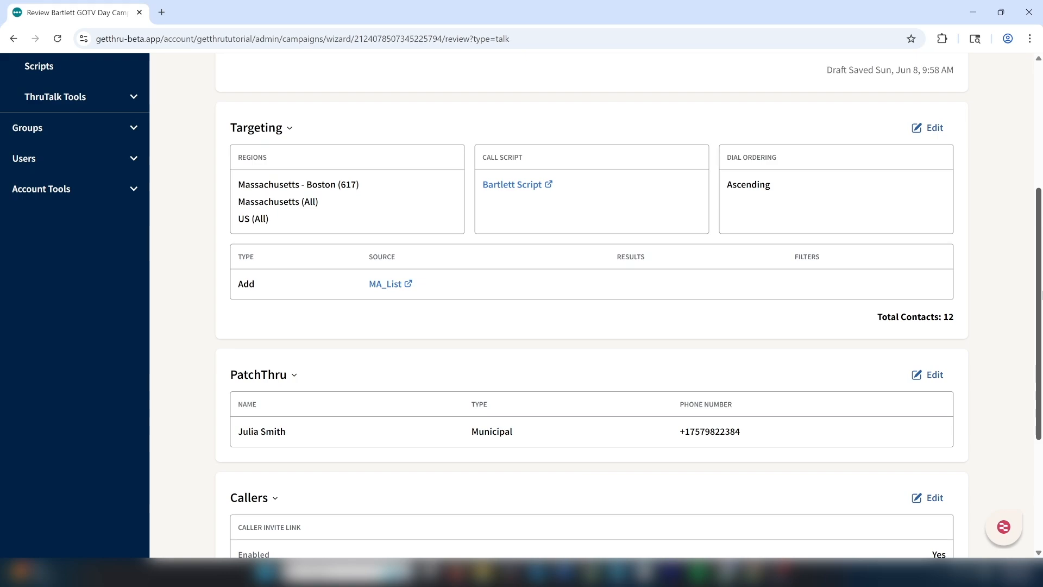
scroll(1042, 304, down, 1)
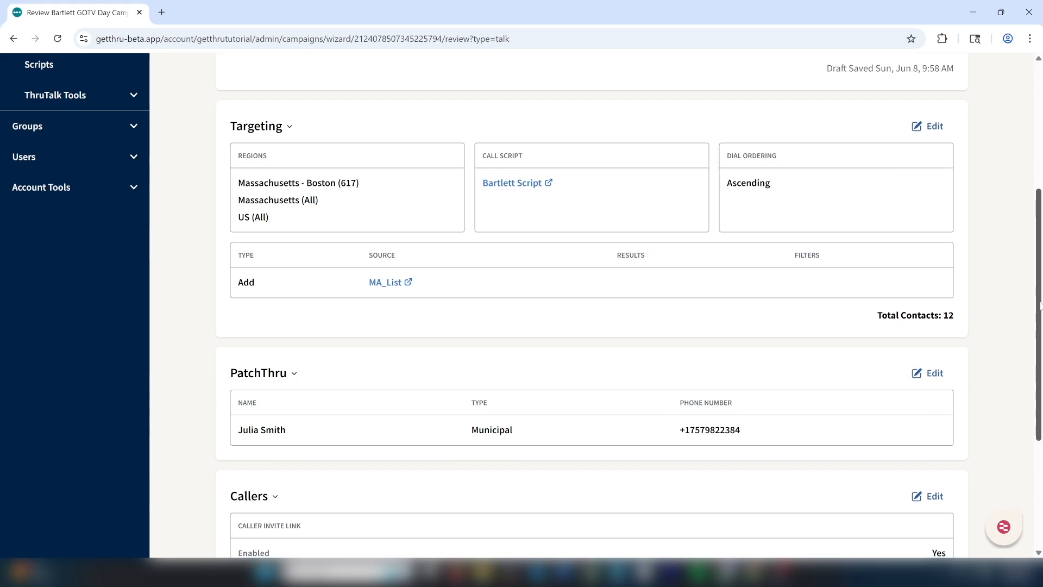
drag(1042, 338, 1042, 407)
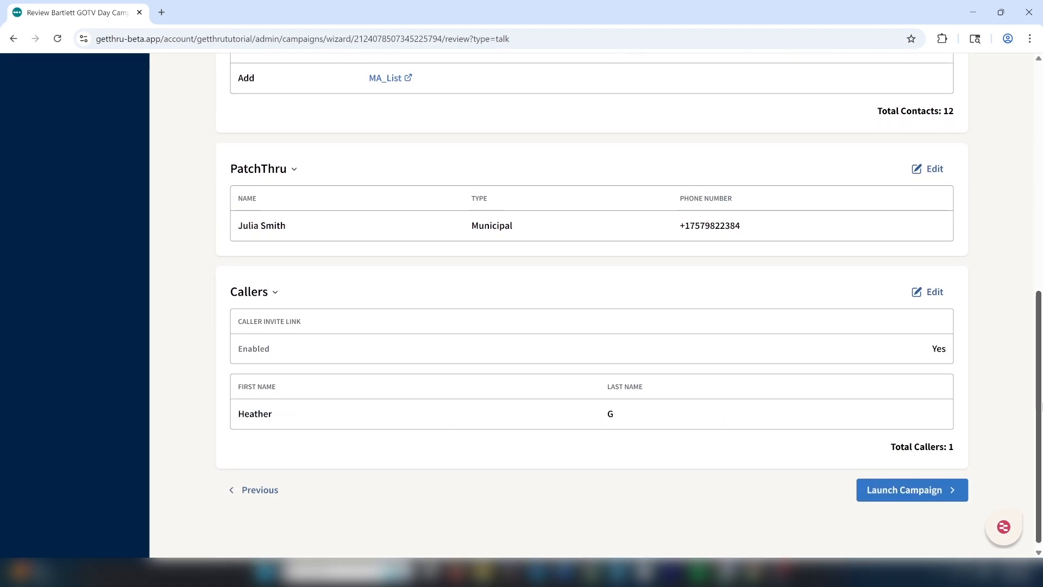
drag(1042, 407, 1031, 483)
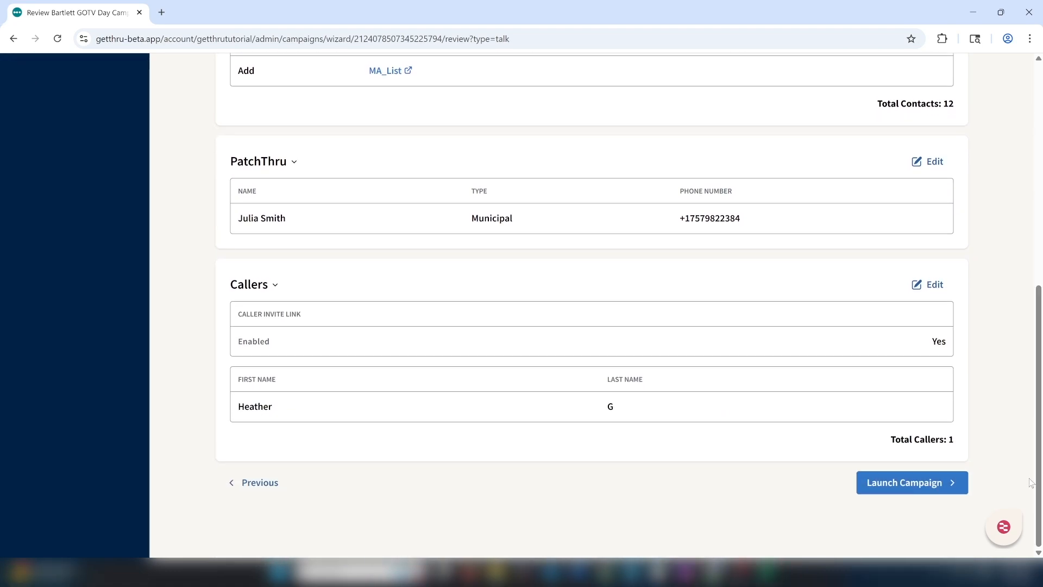
Launch the Bartlett GOTV Day campaign from the Review page
click(915, 485)
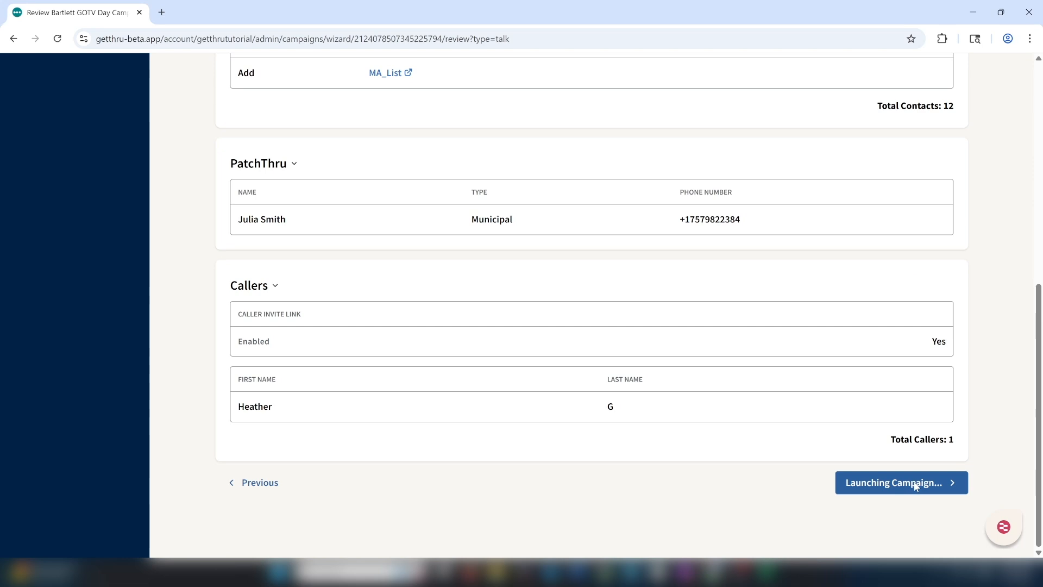